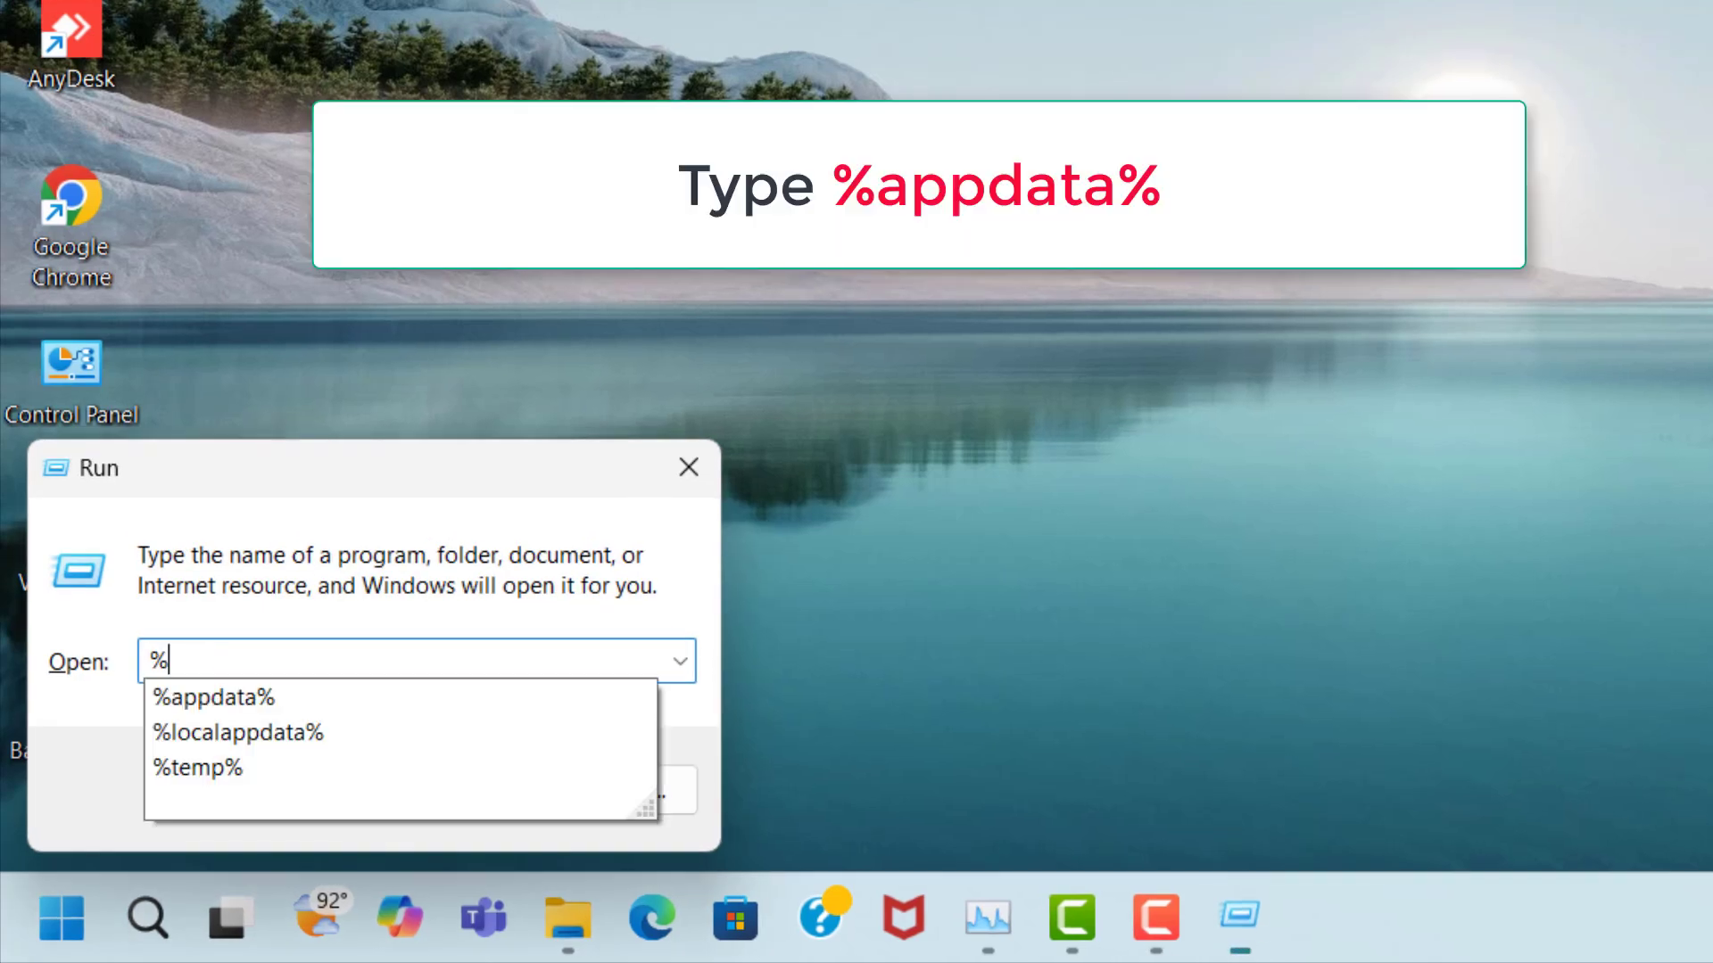
# Open the roaming application data folder by running %appdata%.
pyautogui.write('ppda')
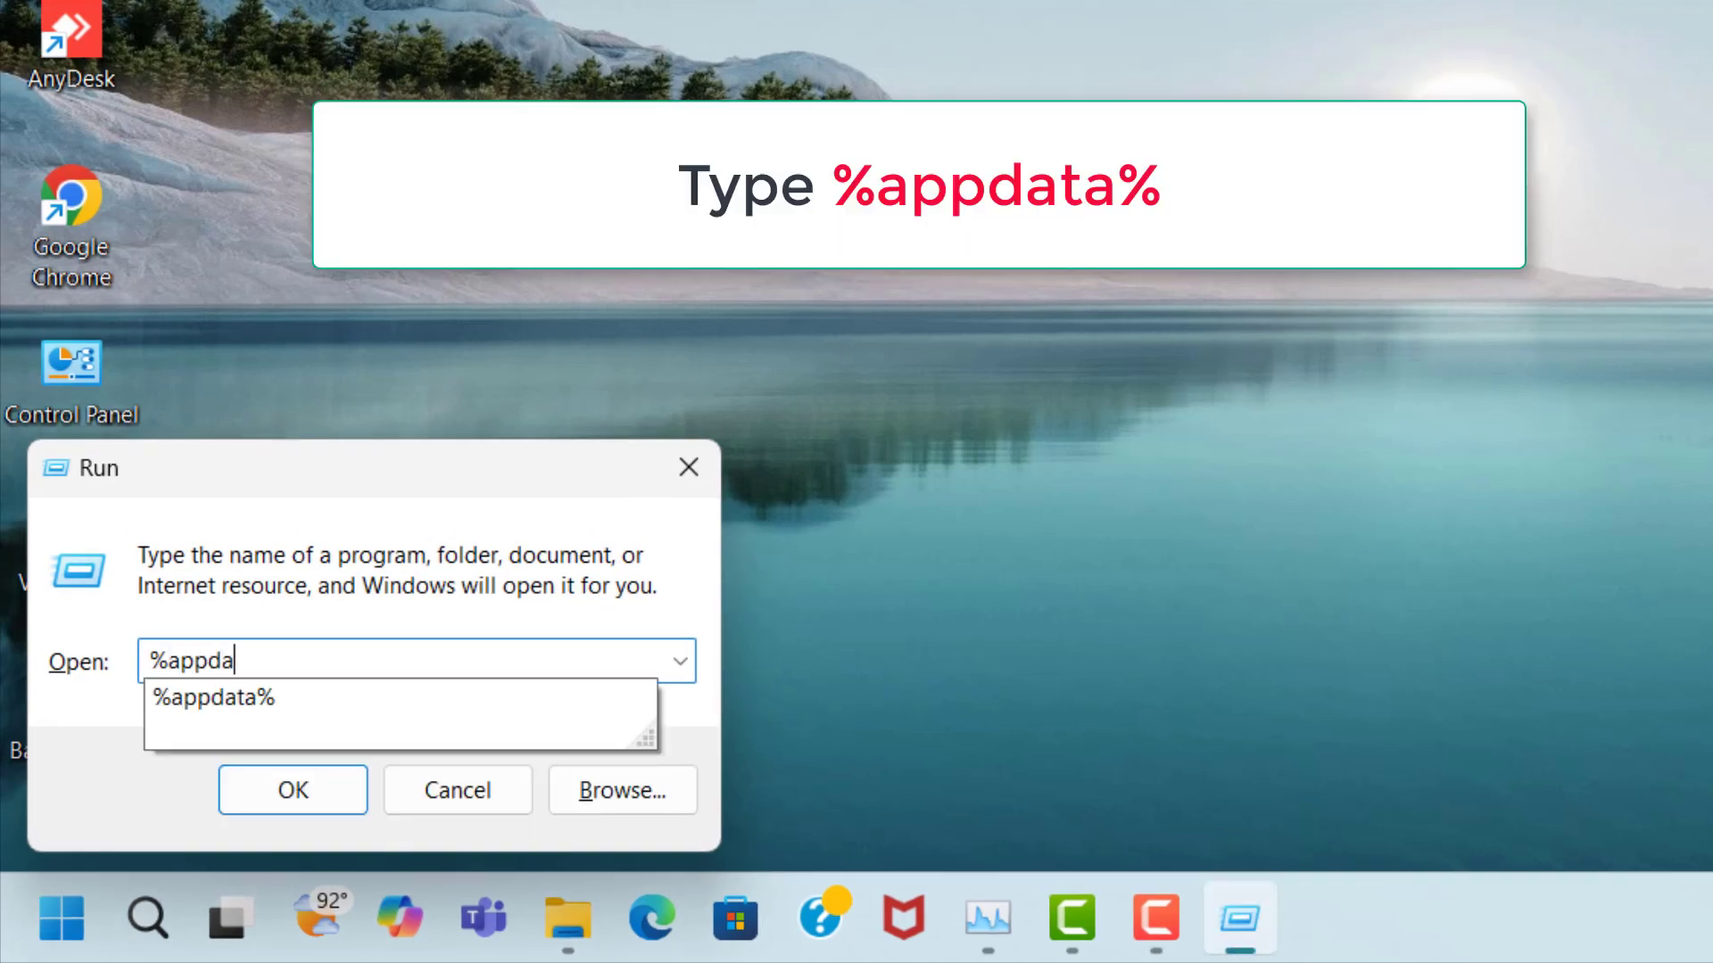
pyautogui.write('ta%')
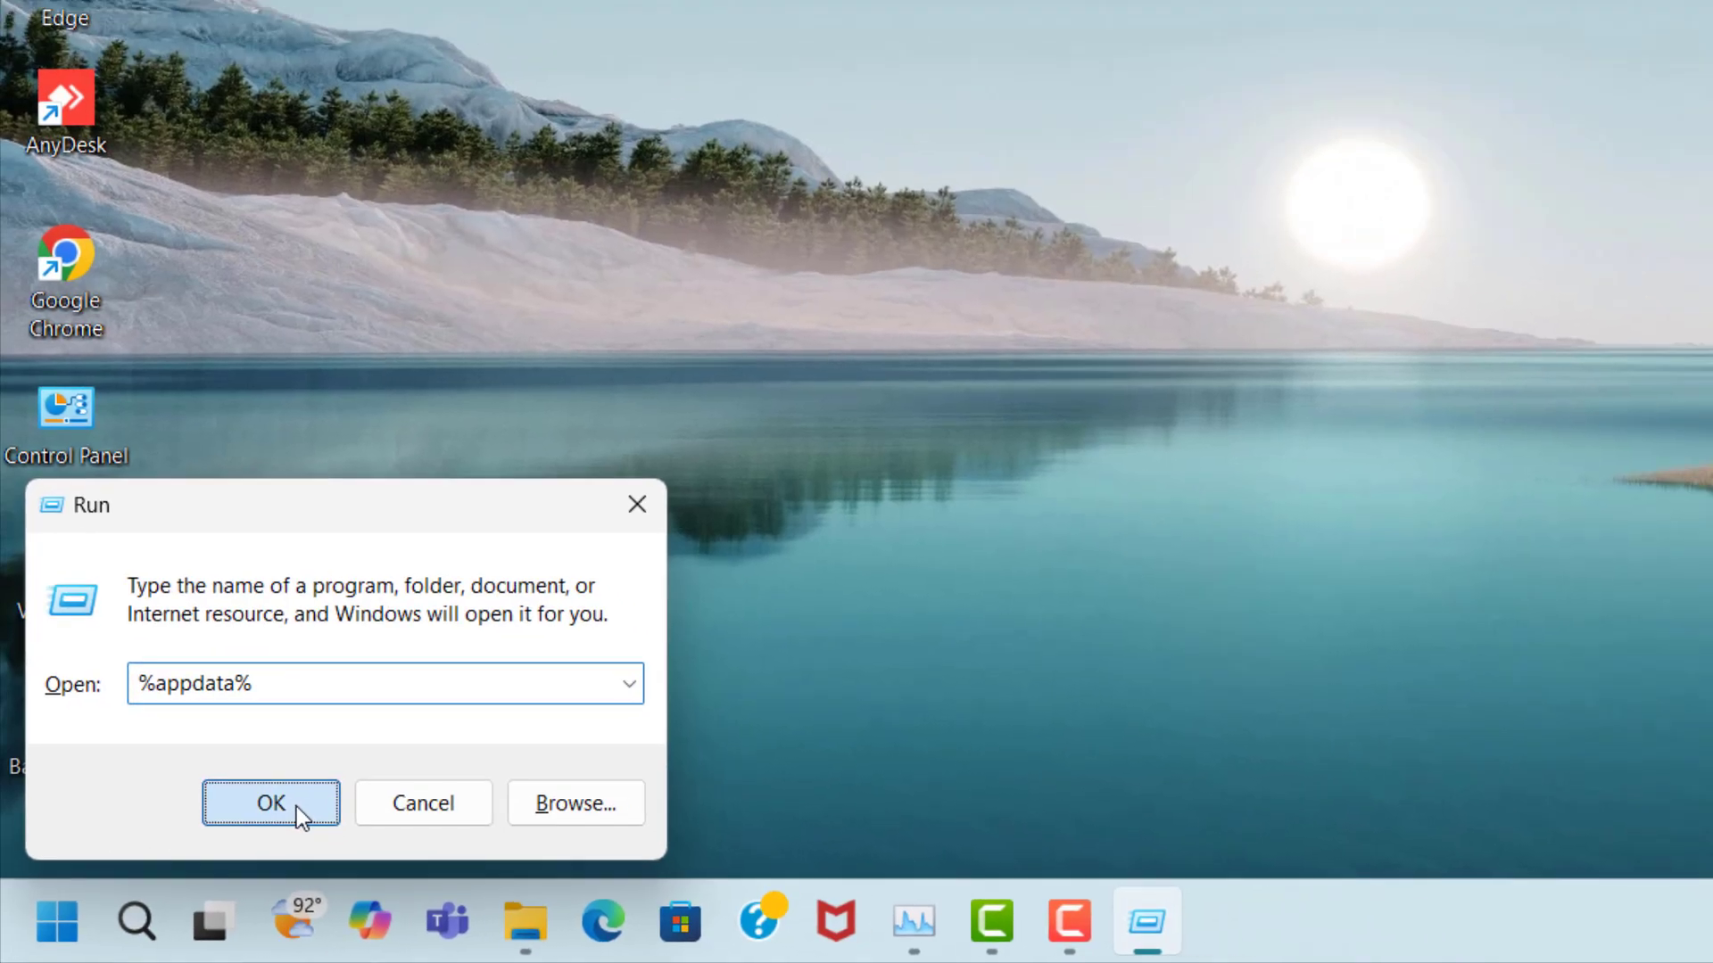
pyautogui.click(295, 796)
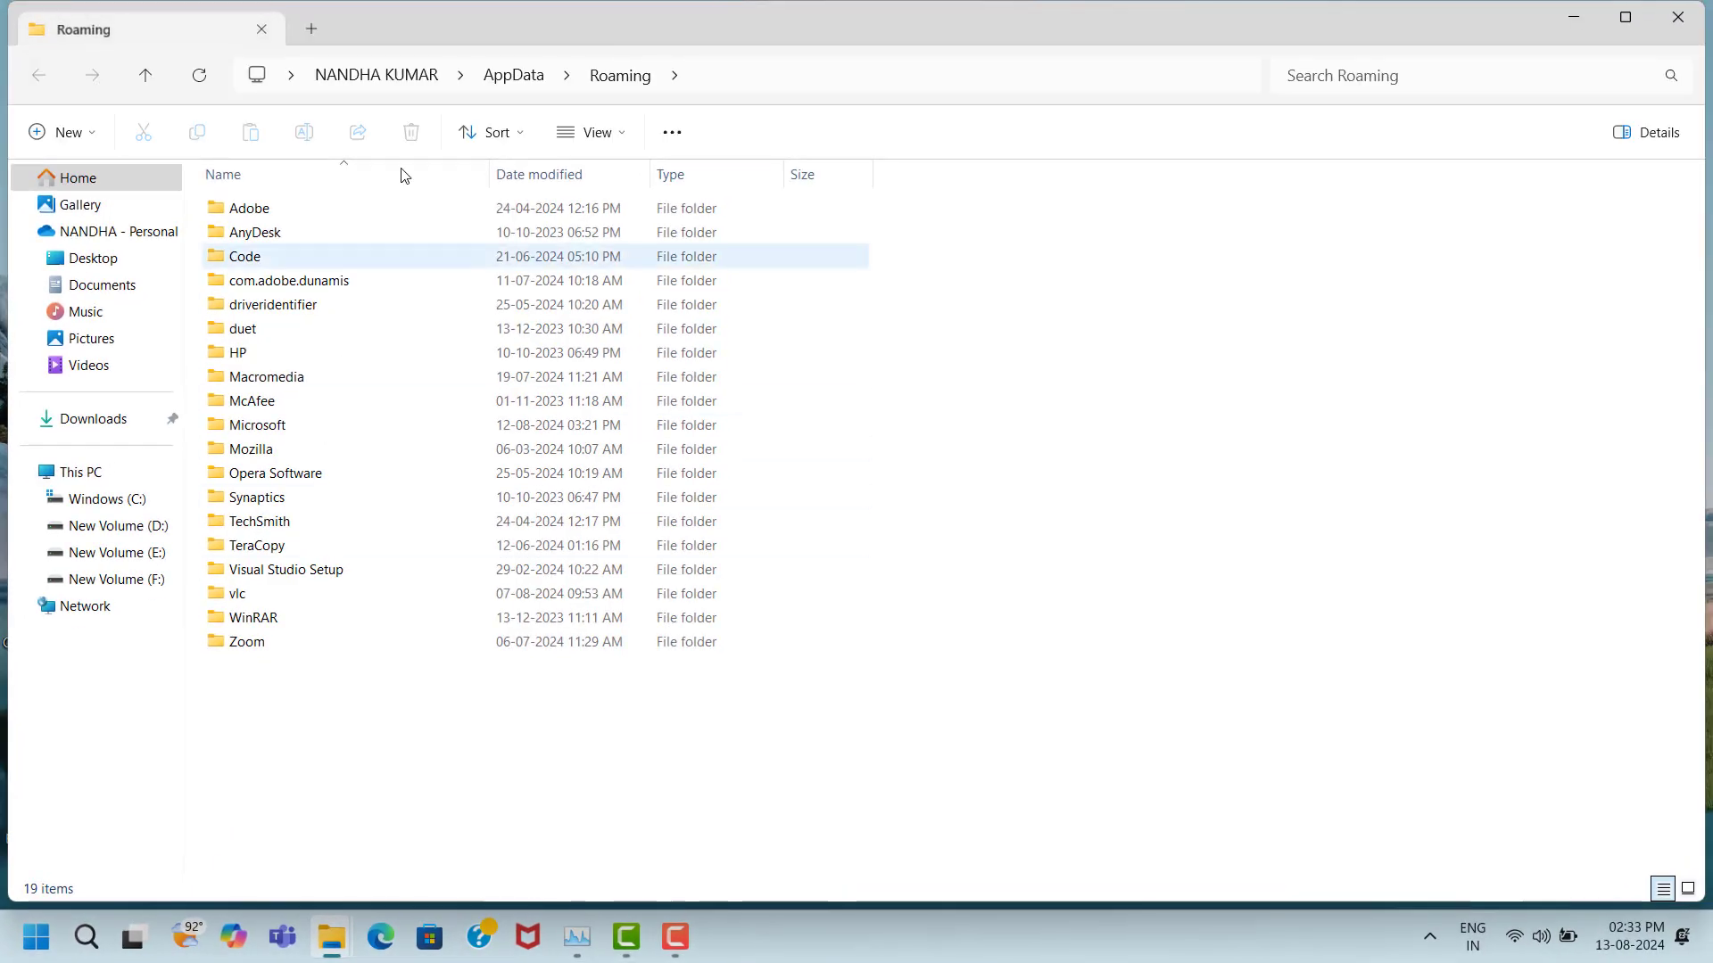
# Go up to the AppData folder and open the Temp folder inside Local.
pyautogui.click(534, 83)
pyautogui.click(259, 208)
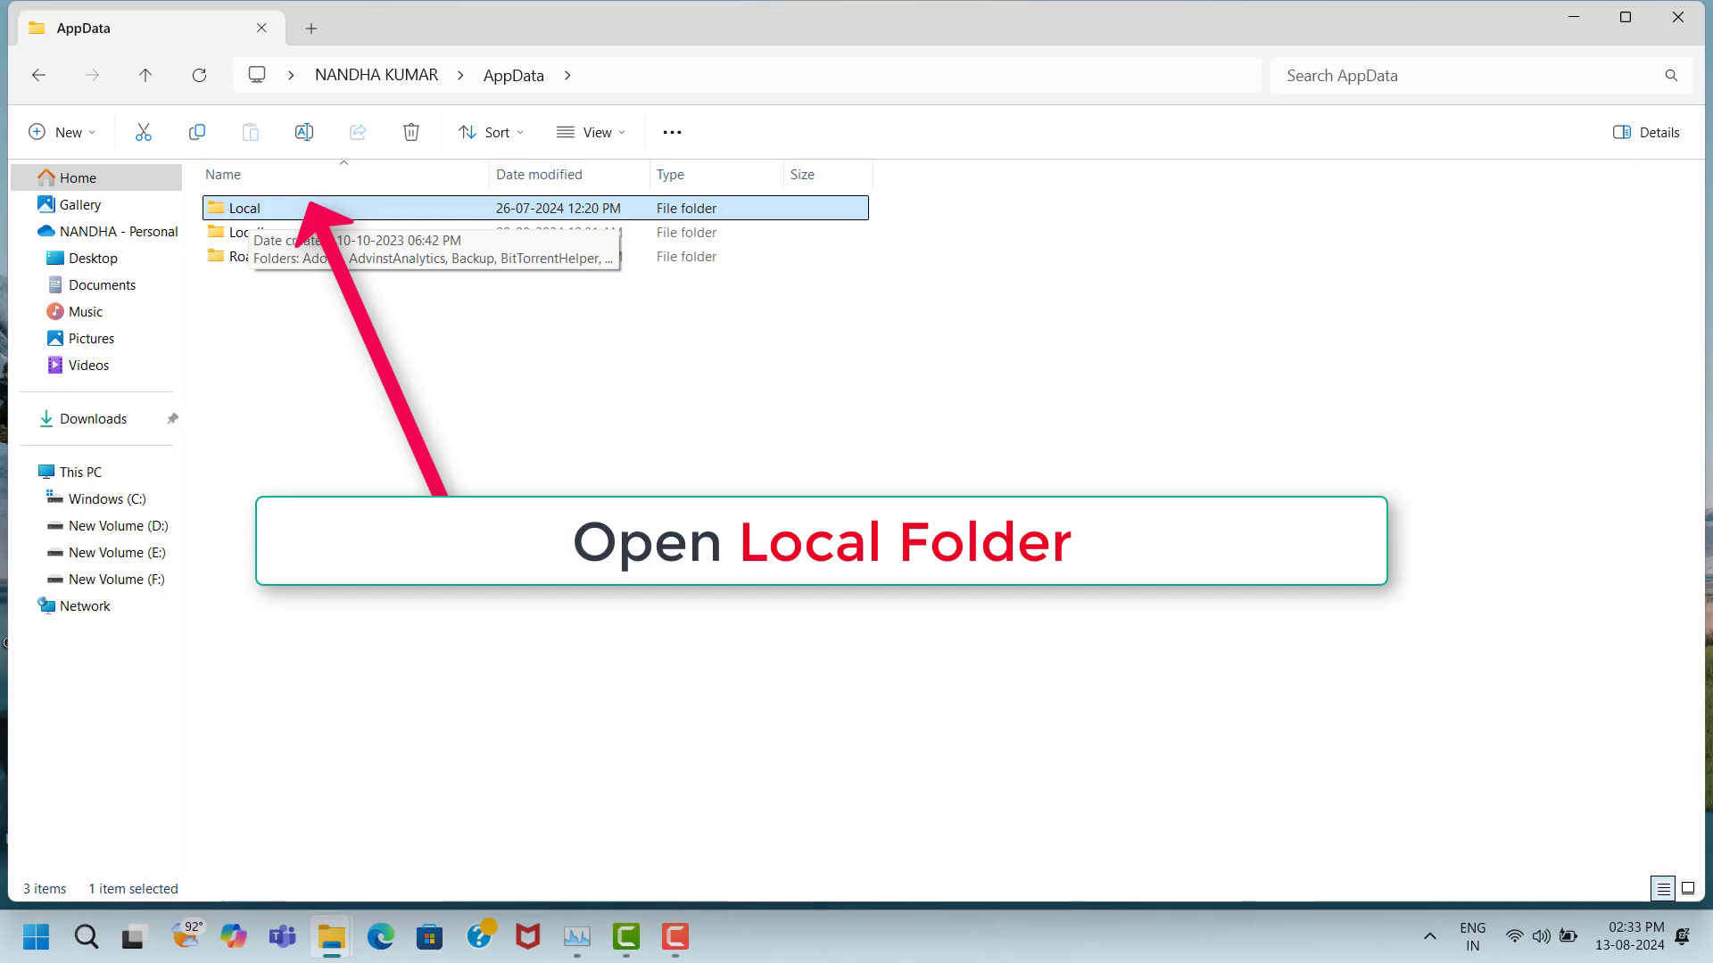
pyautogui.doubleClick(296, 210)
pyautogui.scroll(-2, 303, 536)
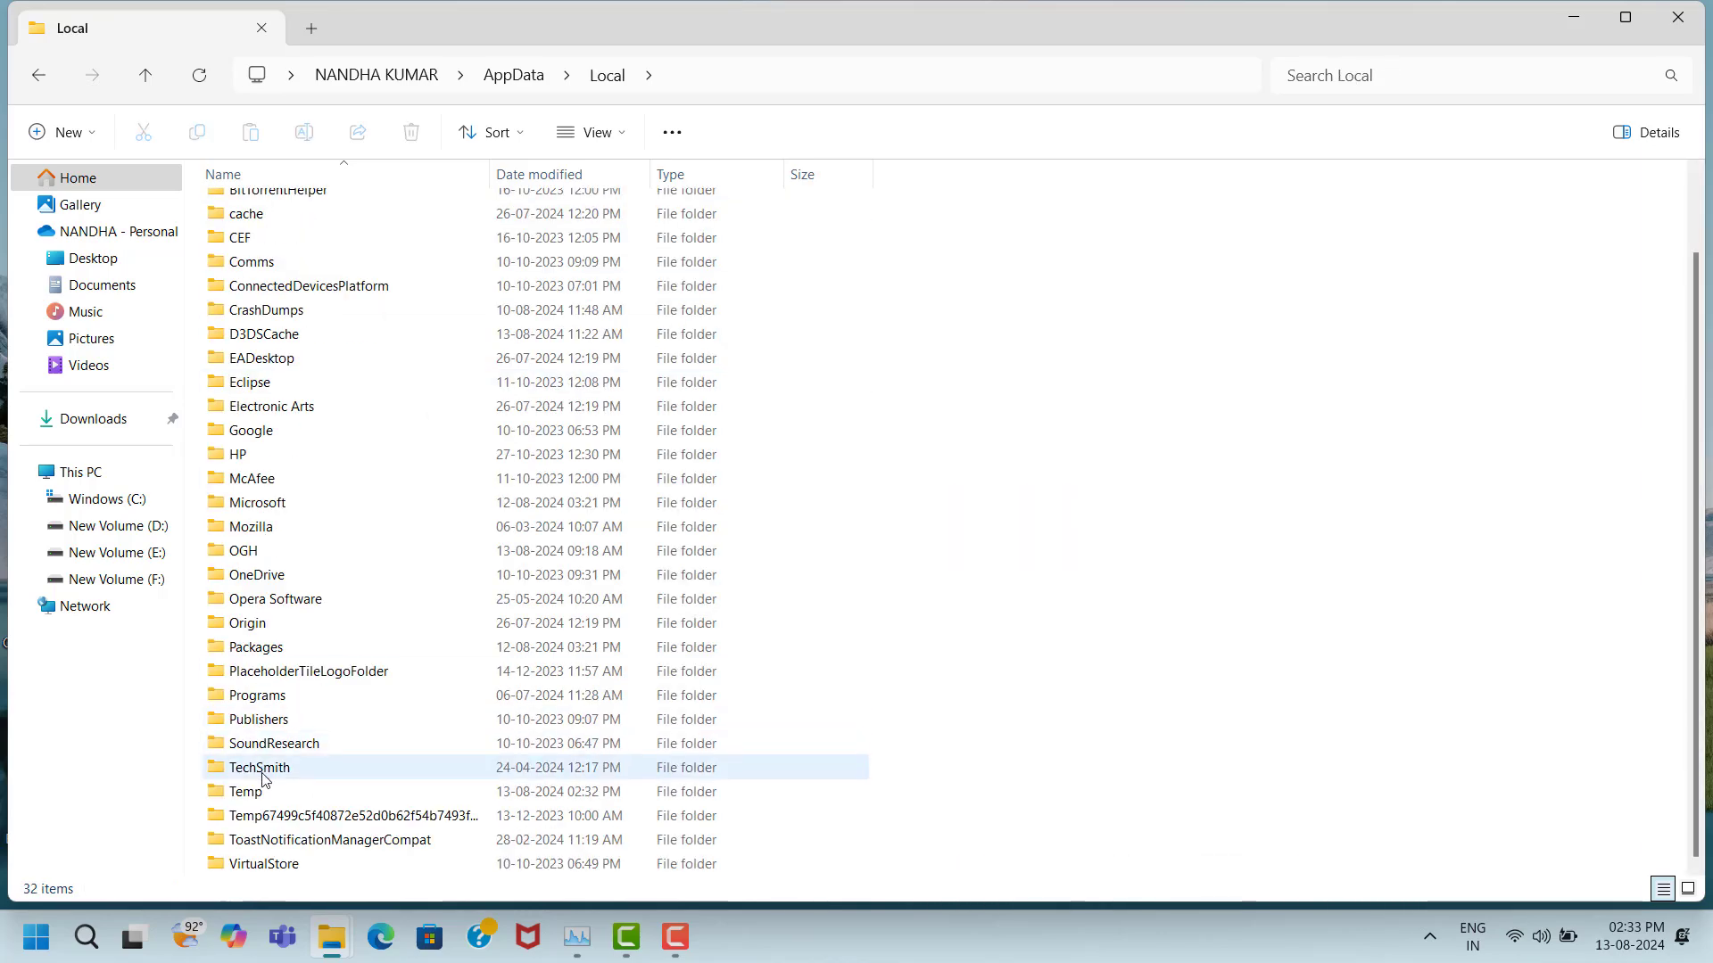
pyautogui.click(262, 793)
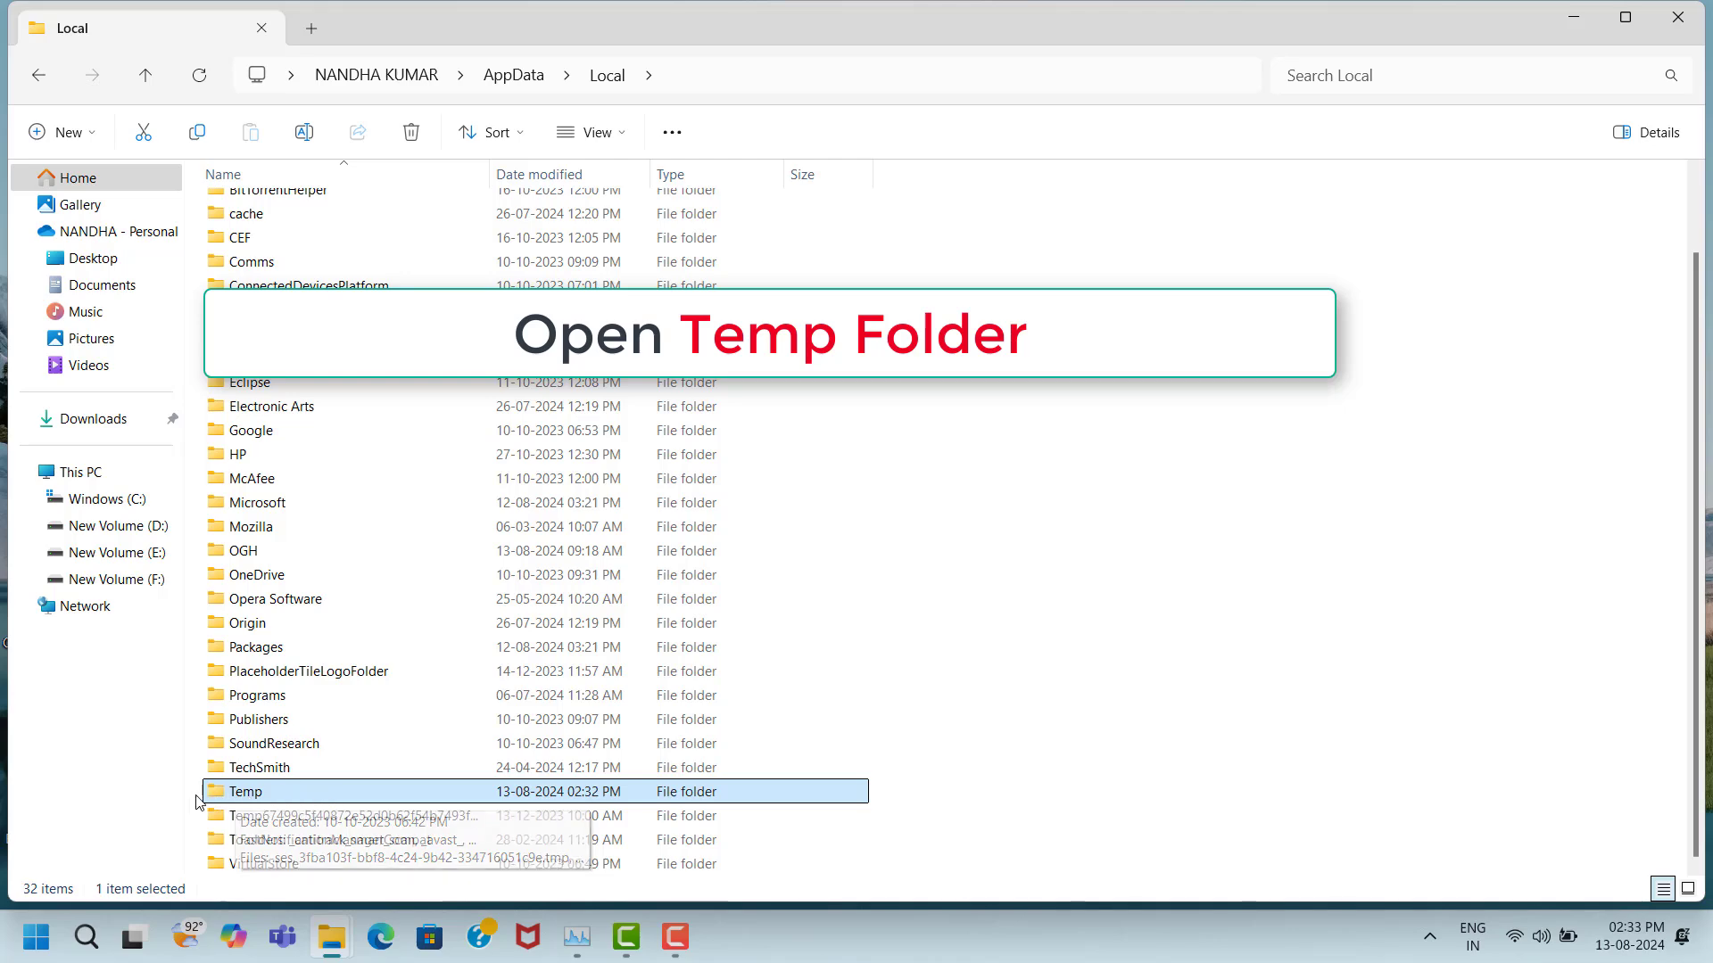
pyautogui.doubleClick(279, 792)
# Select all items in the AppData Local Temp folder and bring up their available actions for deletion.
pyautogui.click(350, 210)
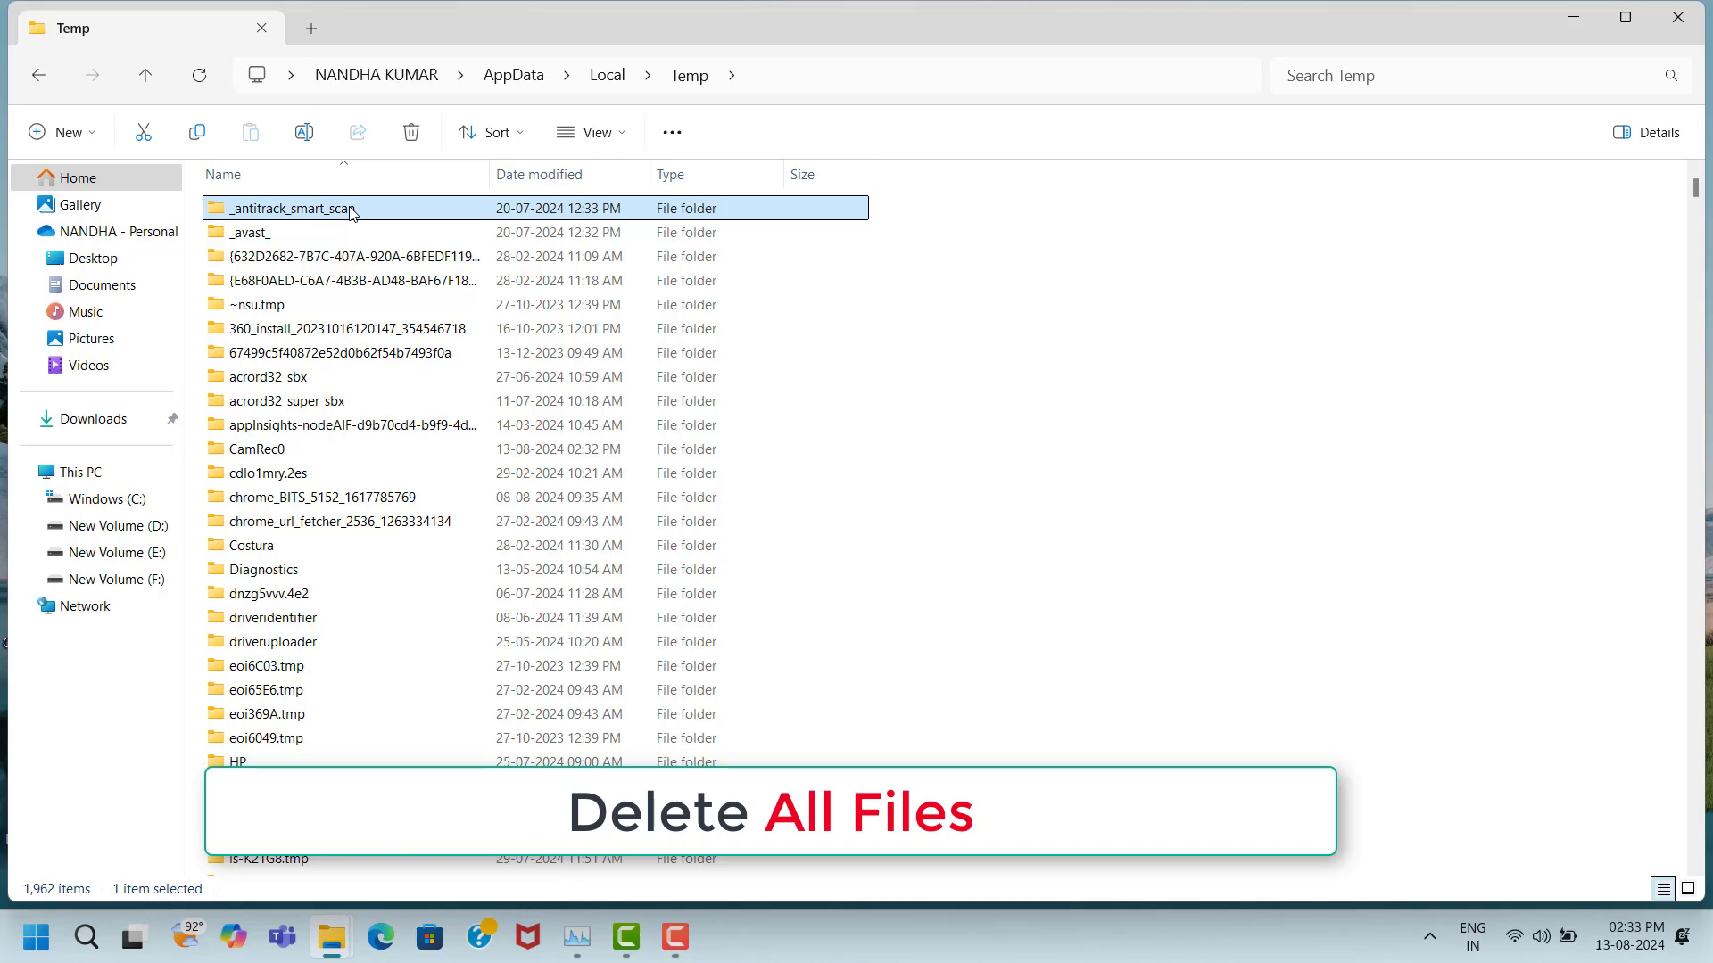
pyautogui.hotkey('ctrl', 'a')
pyautogui.rightClick(350, 209)
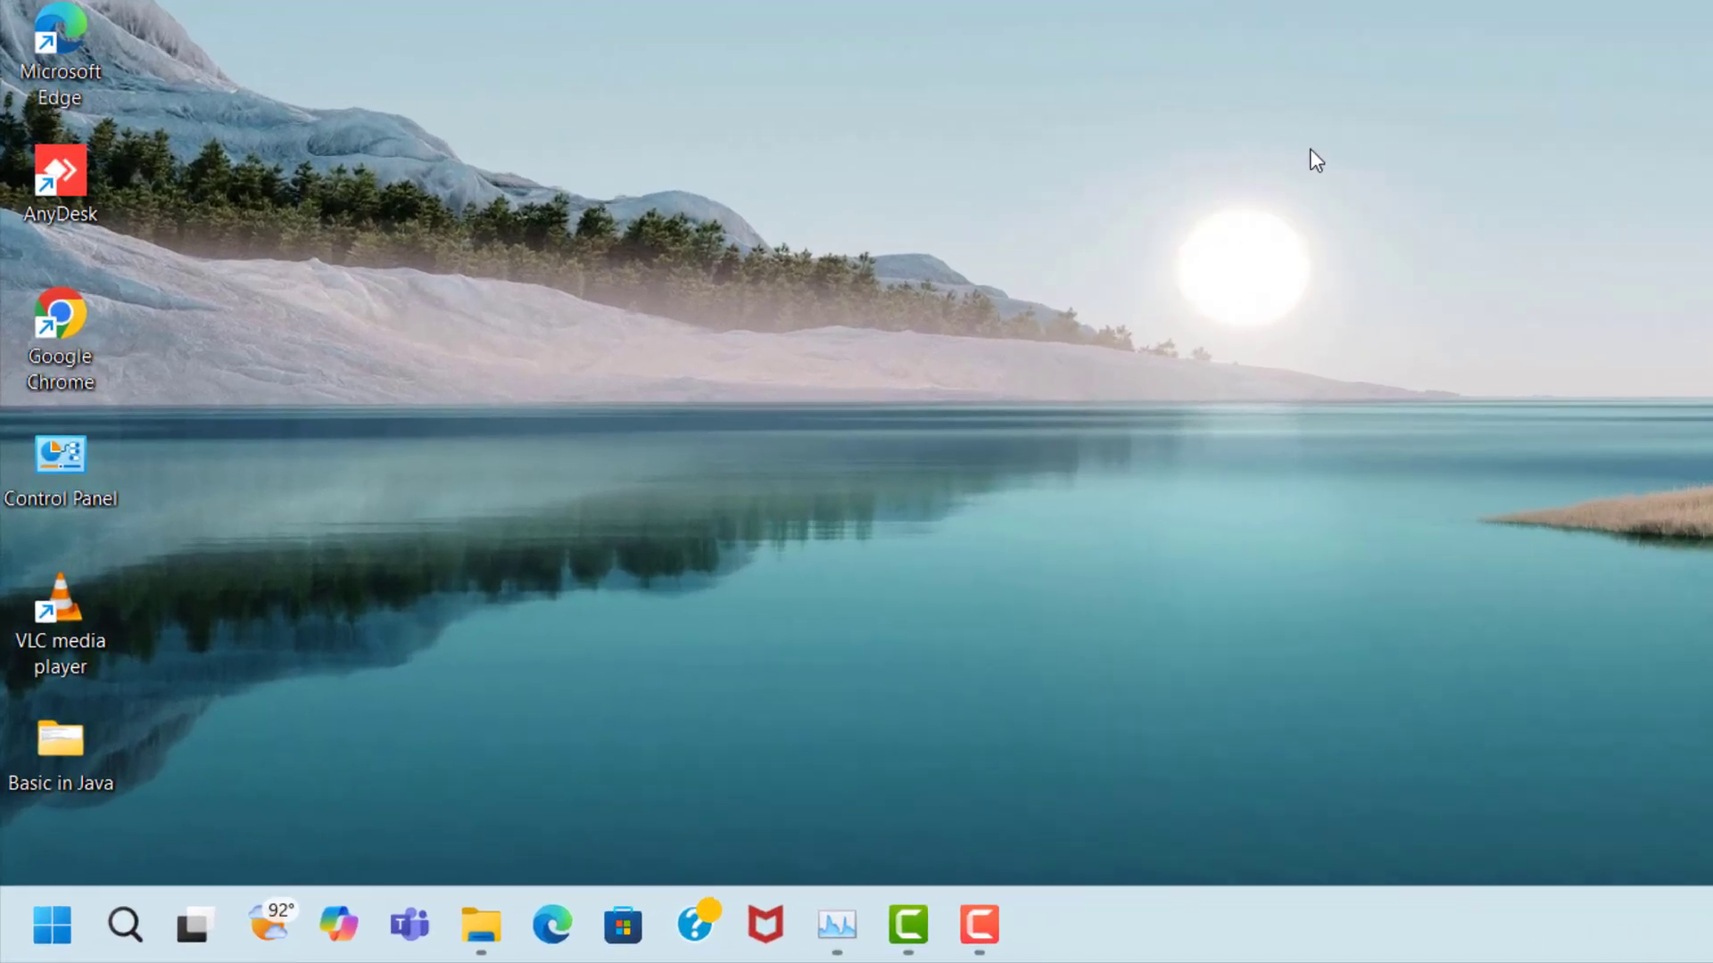
# Open the Windows Temp folder by running temp.
pyautogui.press('super+r')
pyautogui.write('temp')
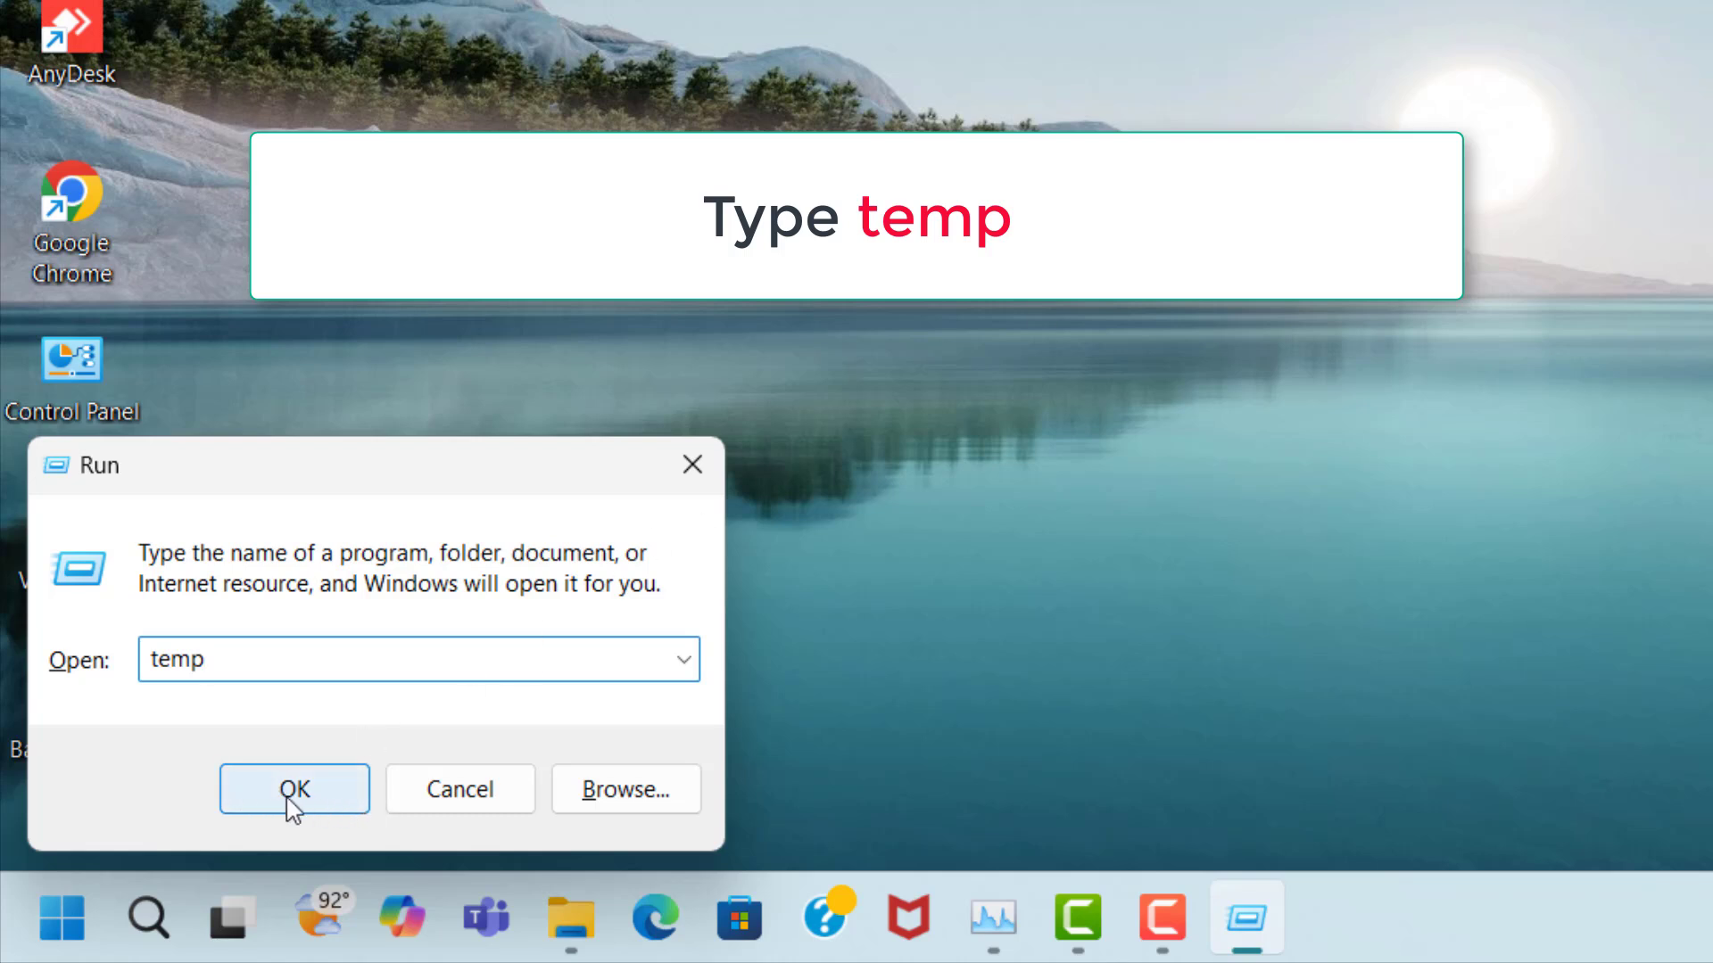
pyautogui.click(351, 803)
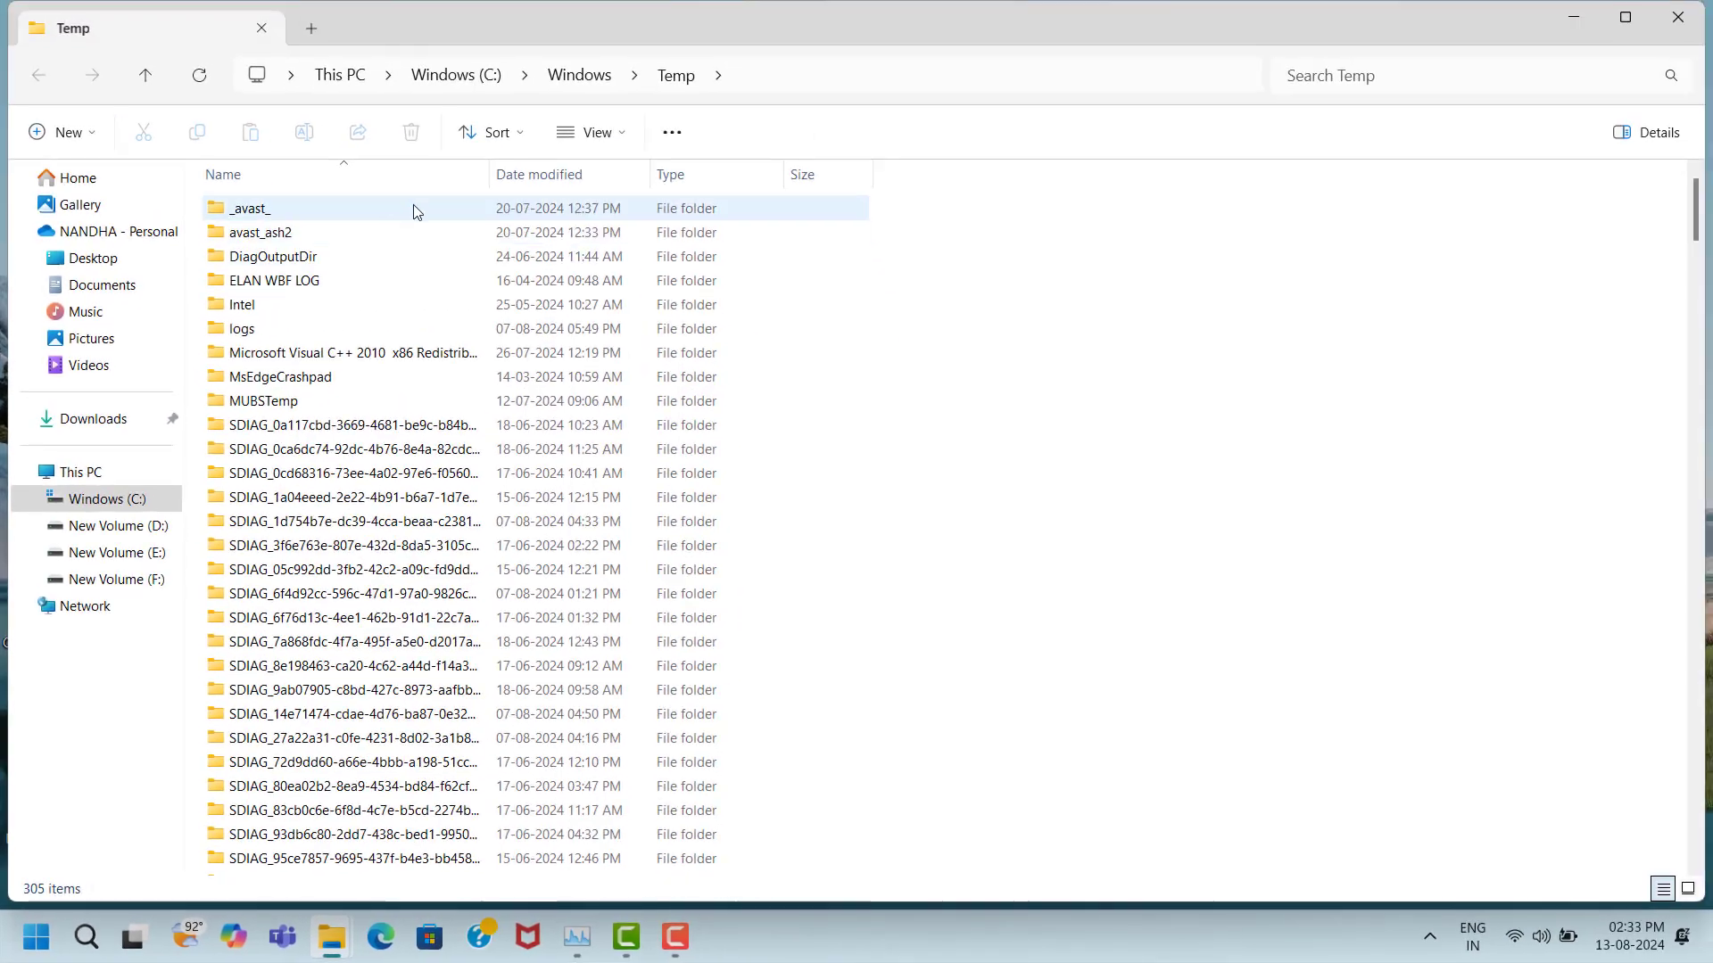
# Select all items in the Windows Temp folder and bring up their available actions for deletion.
pyautogui.click(413, 211)
pyautogui.hotkey('ctrl', 'a')
pyautogui.rightClick(414, 207)
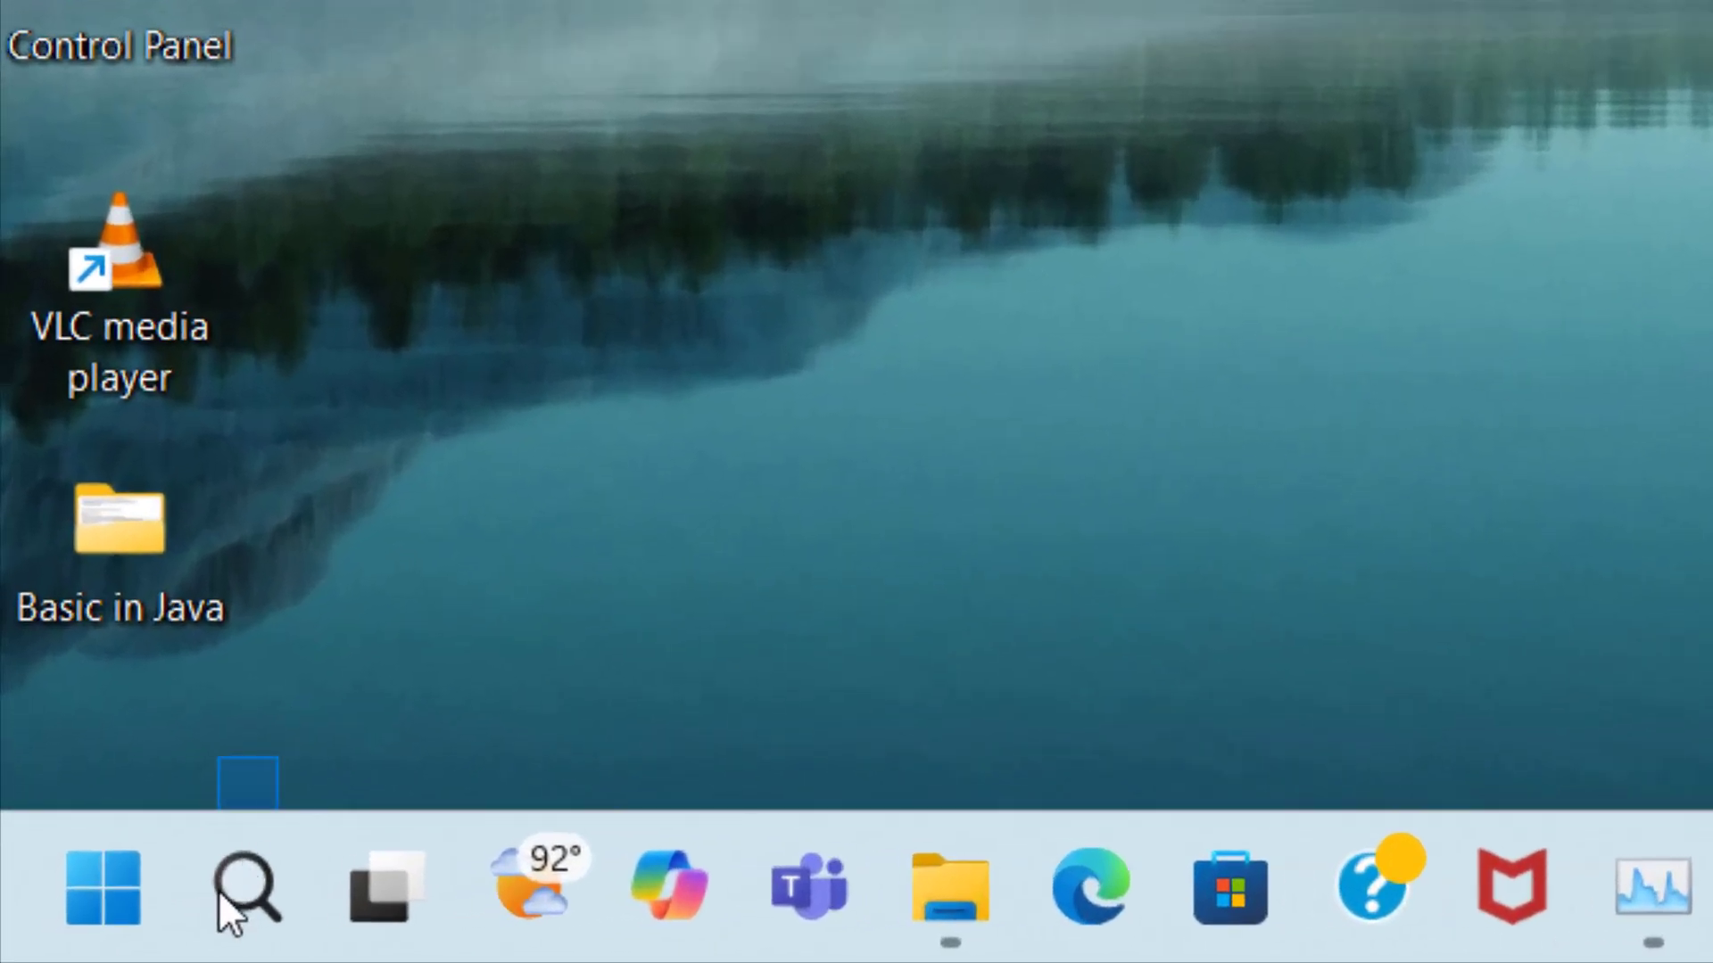
# Search Windows for Check for updates, open the Windows Update settings and start an update check.
pyautogui.click(234, 910)
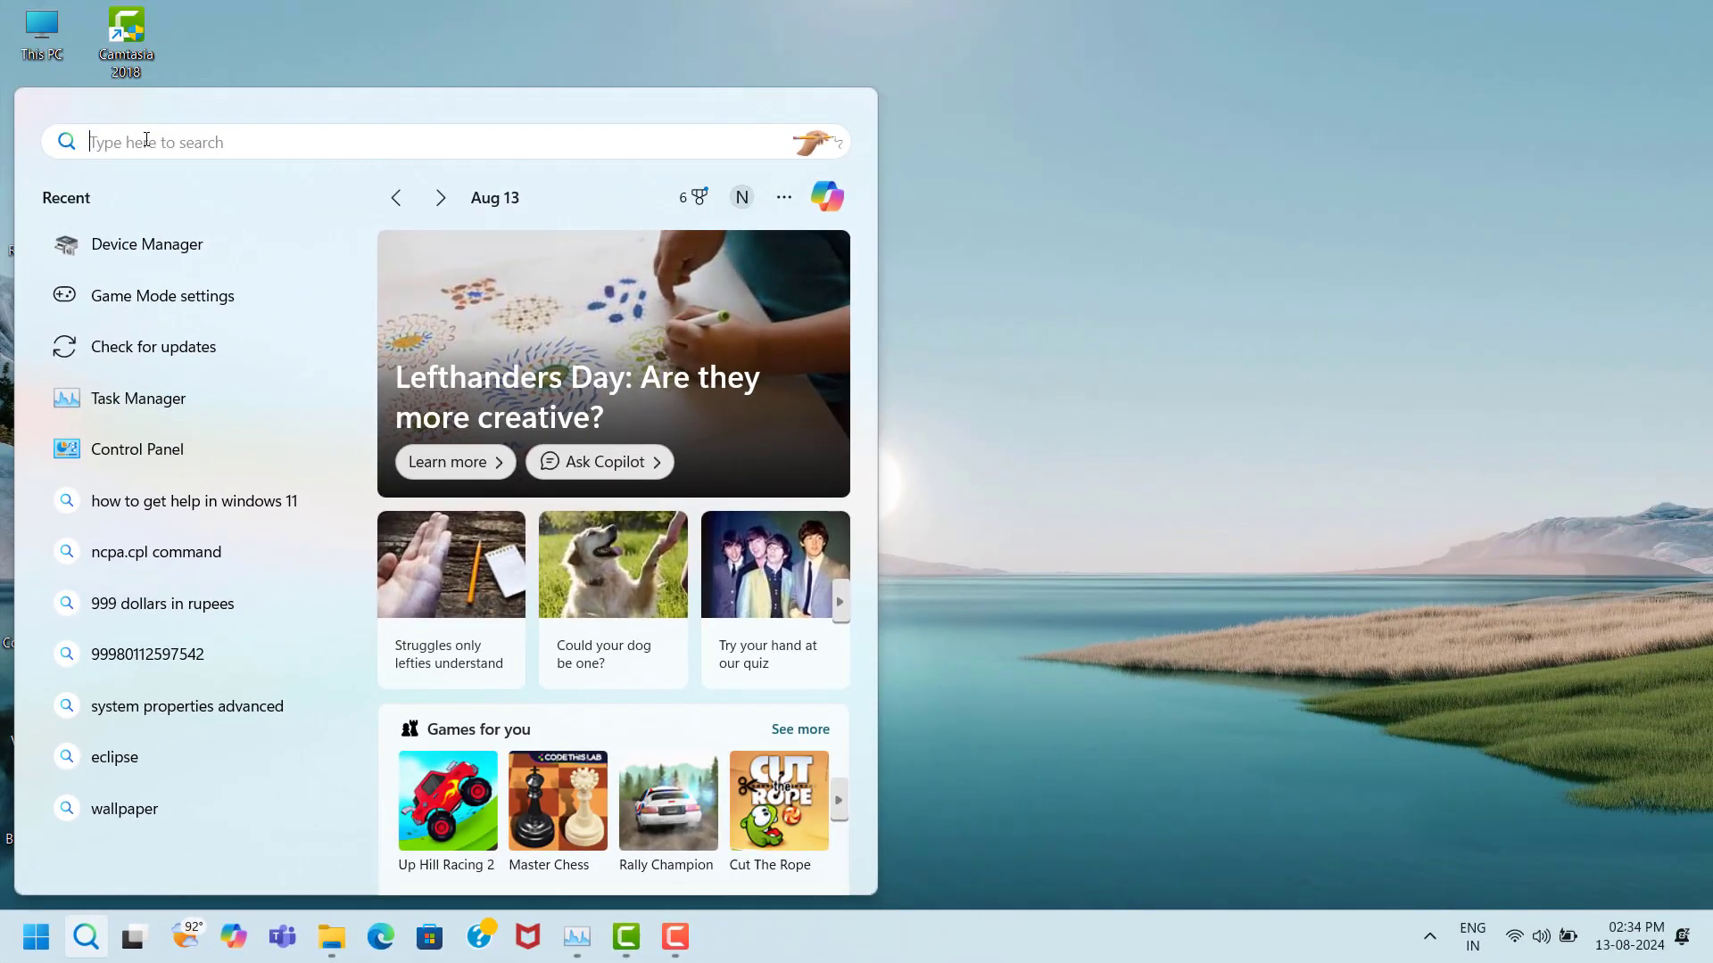
pyautogui.write('che')
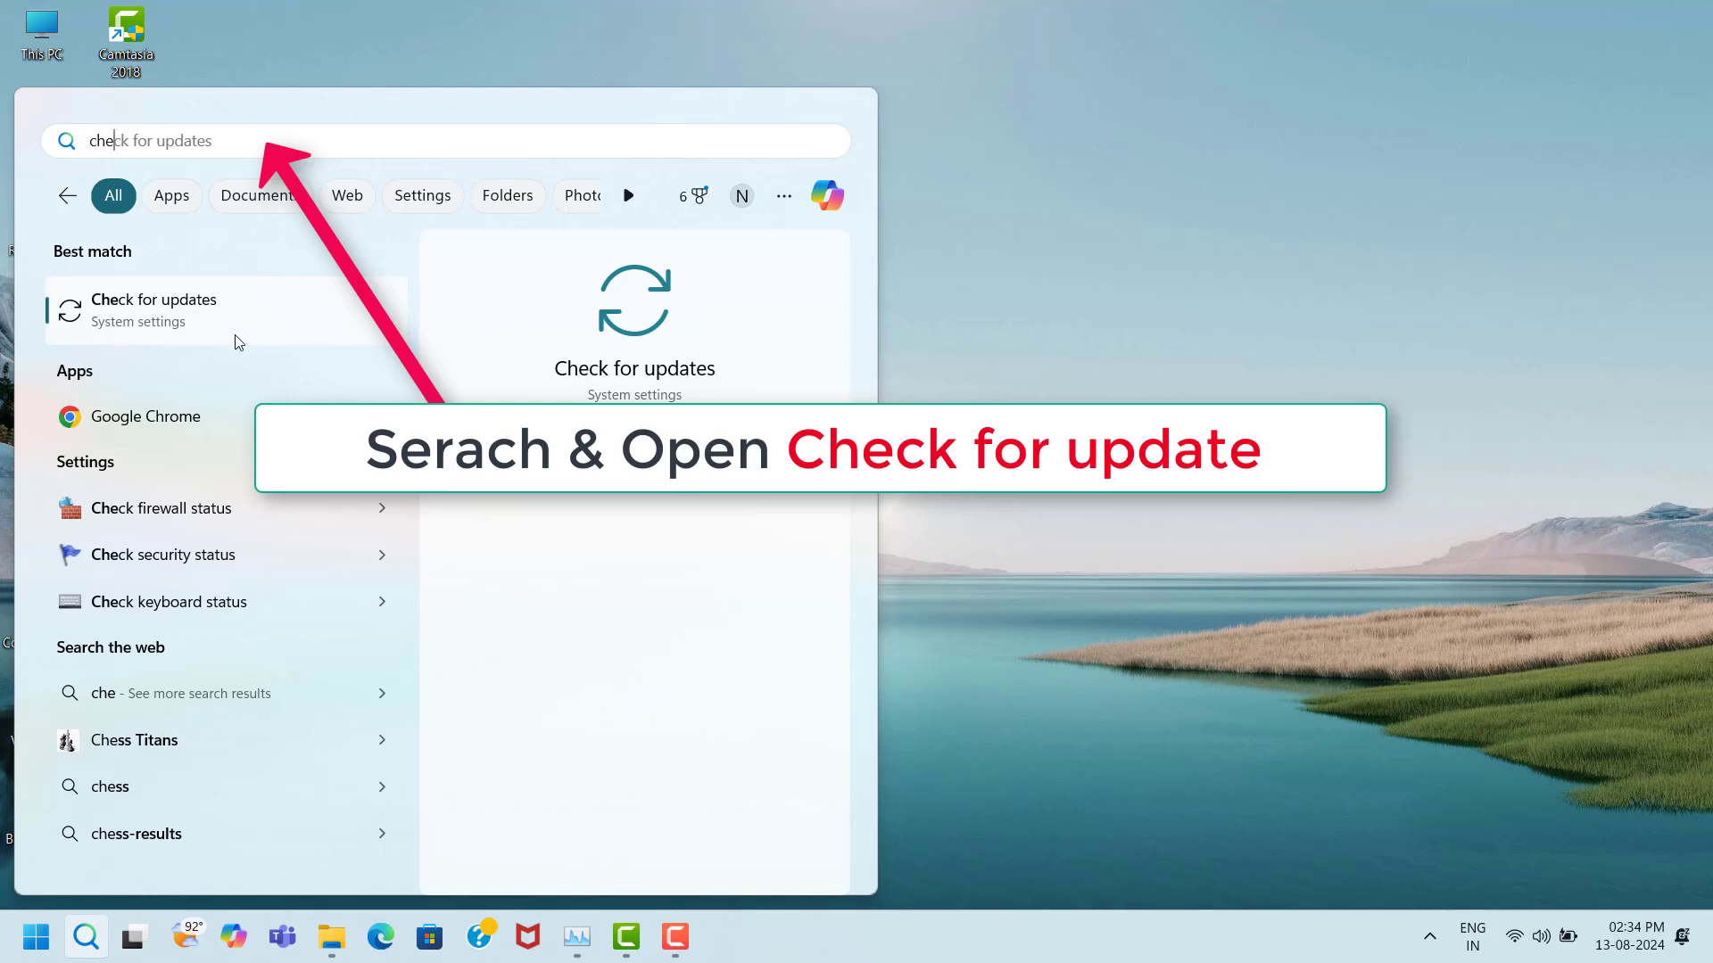
pyautogui.click(303, 325)
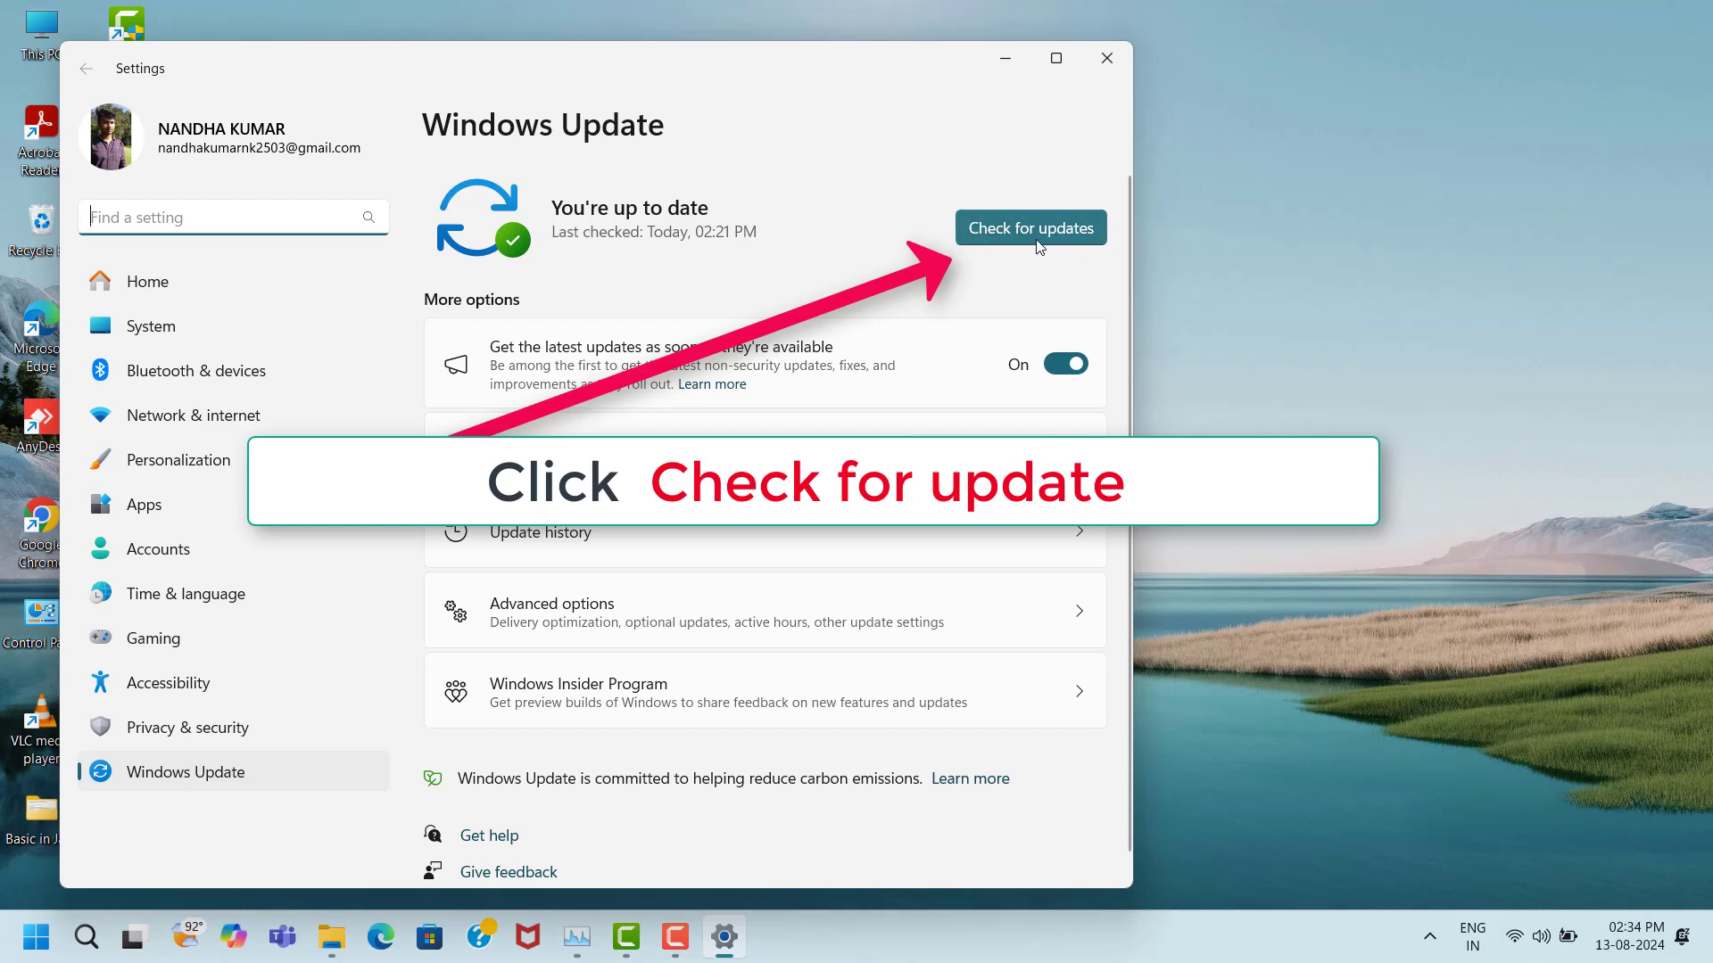
pyautogui.click(1074, 229)
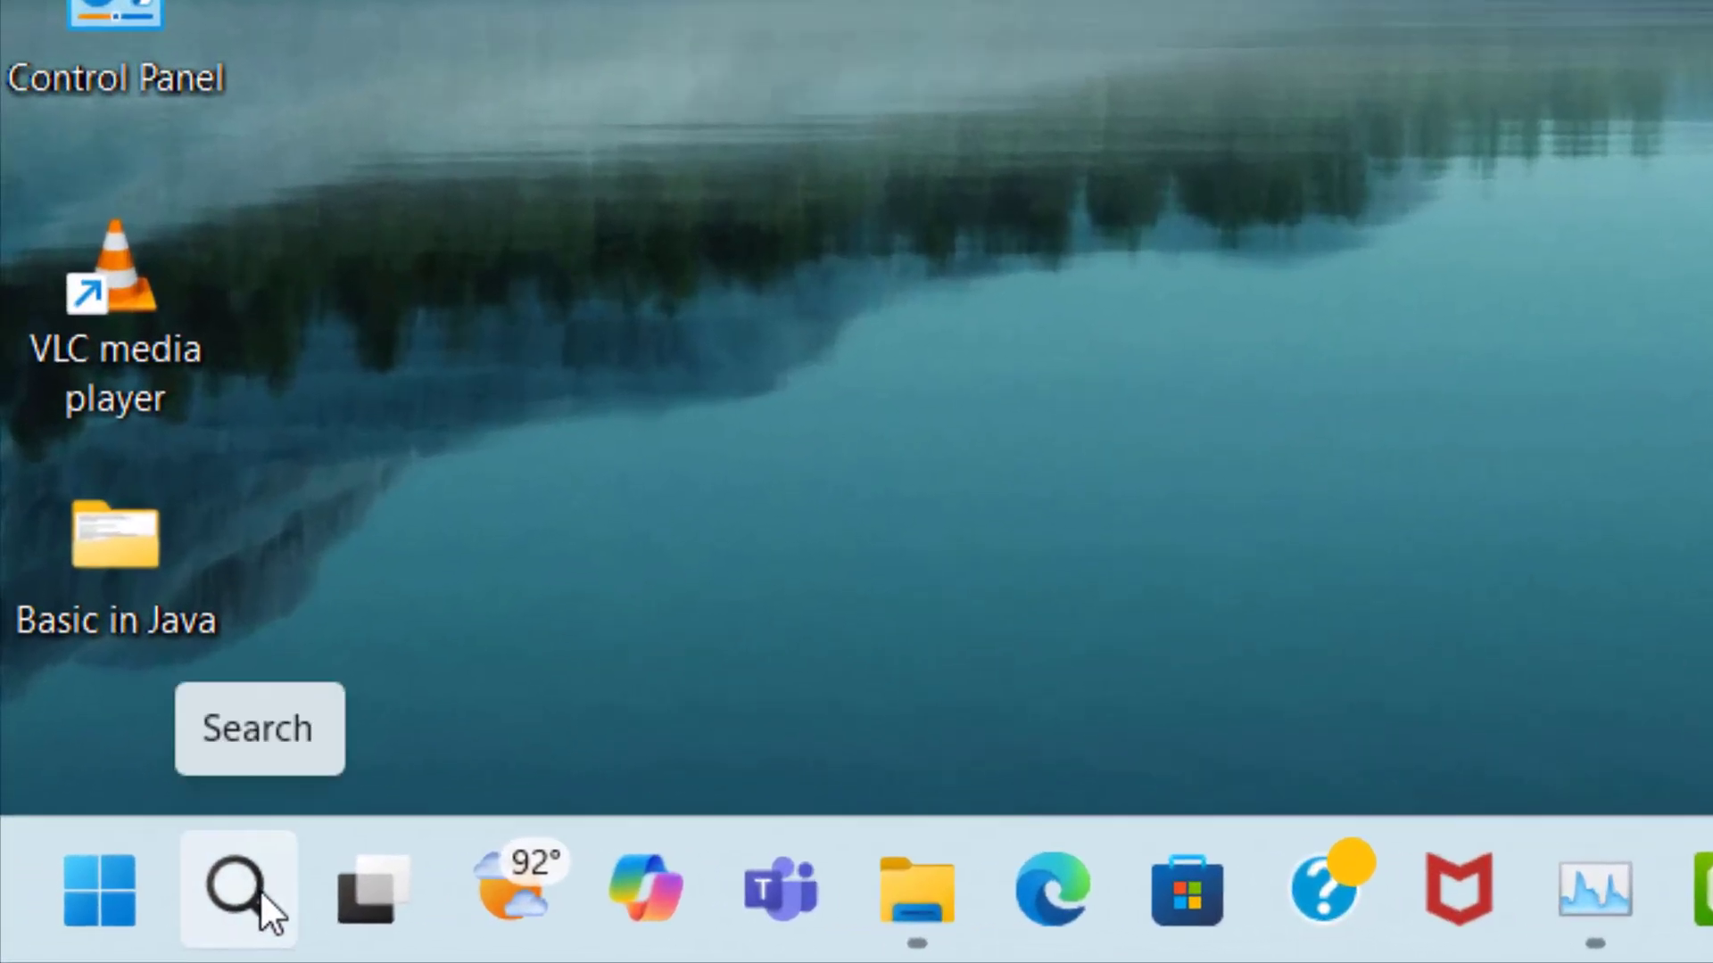
# Search Windows for the Game Mode settings and turn Game Mode on.
pyautogui.click(259, 891)
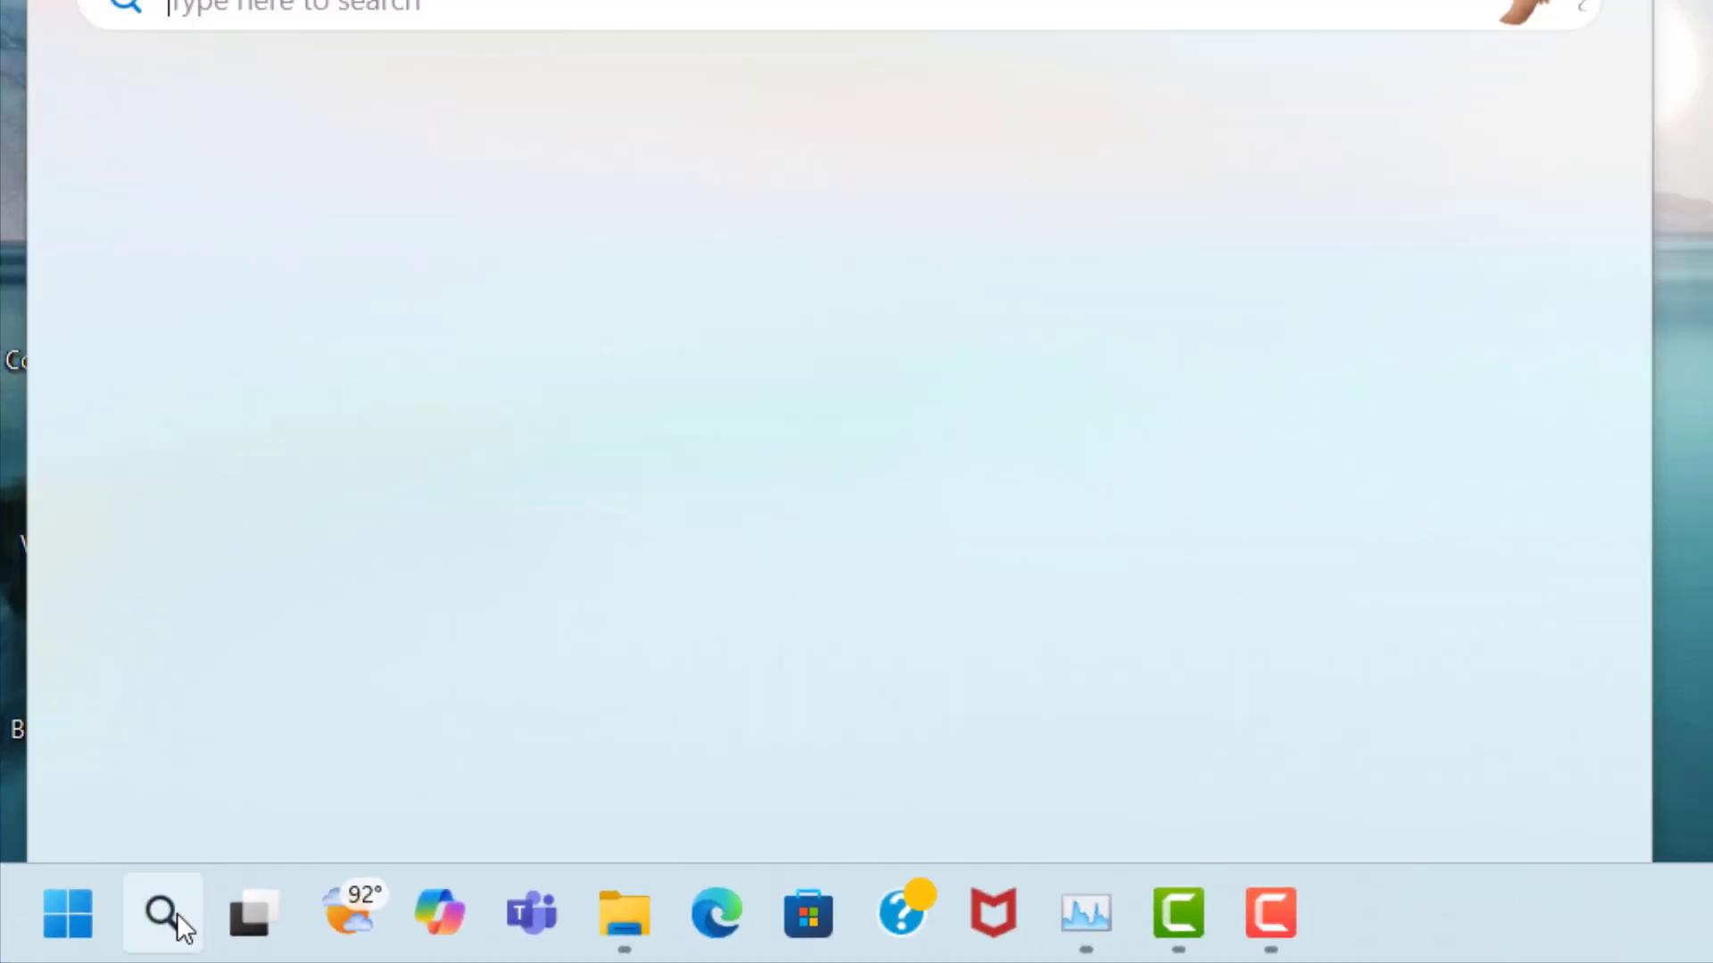
pyautogui.write('game m')
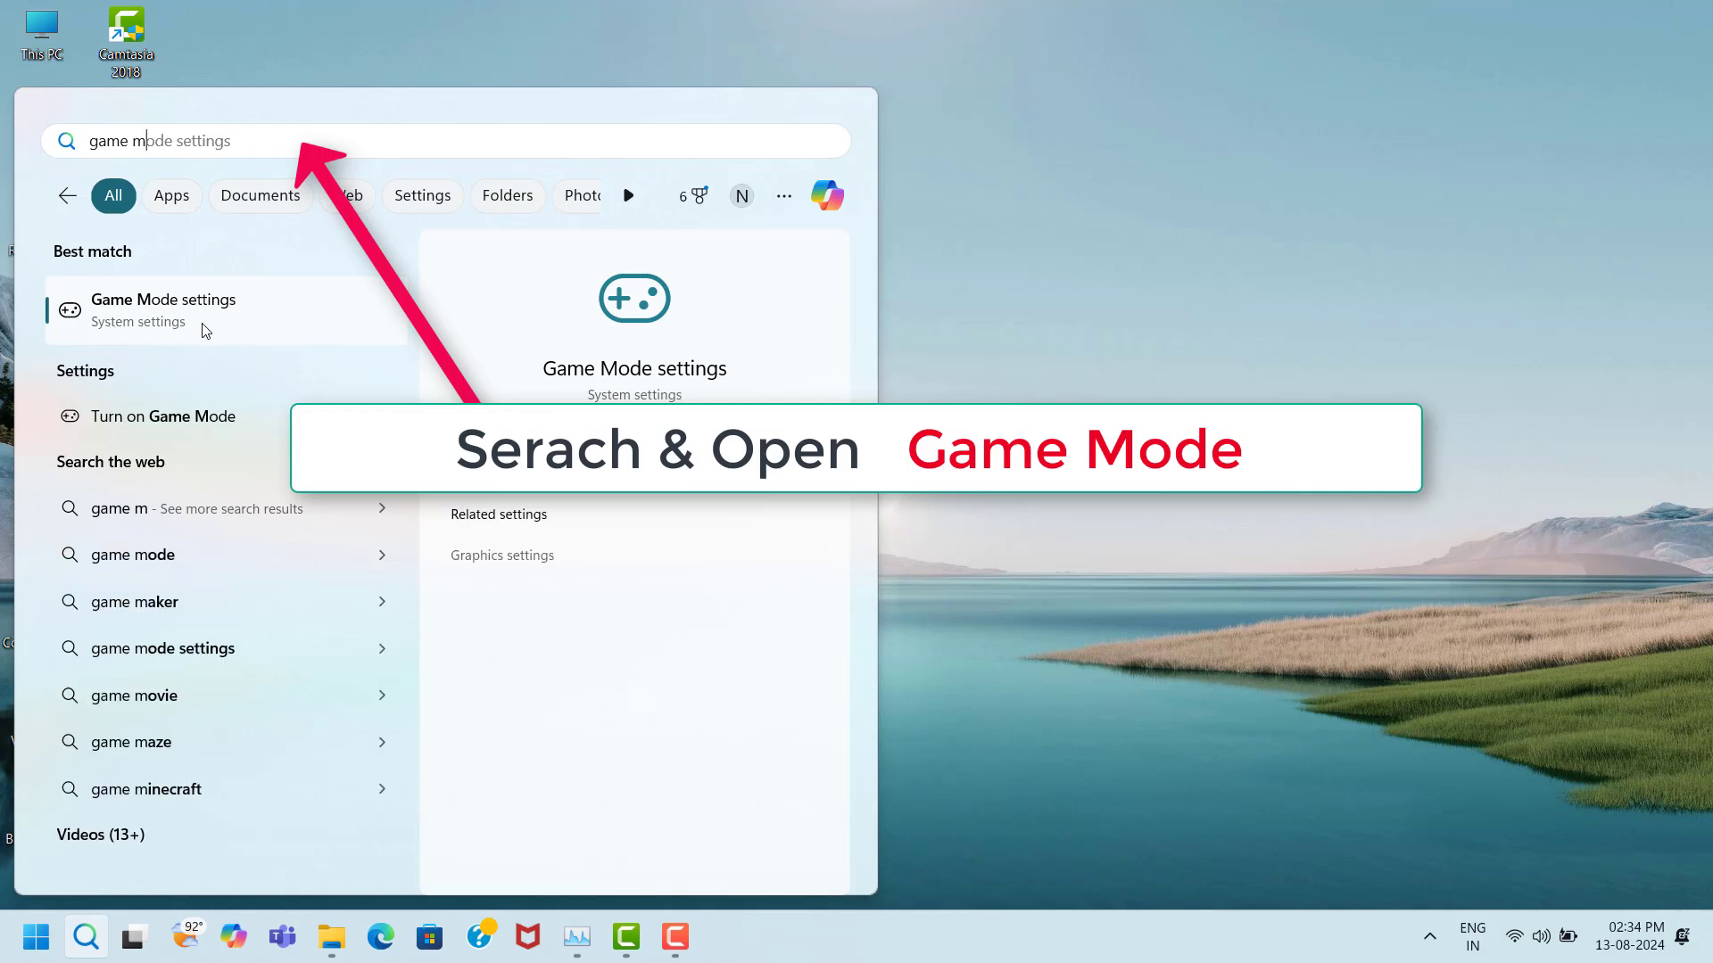
pyautogui.click(282, 322)
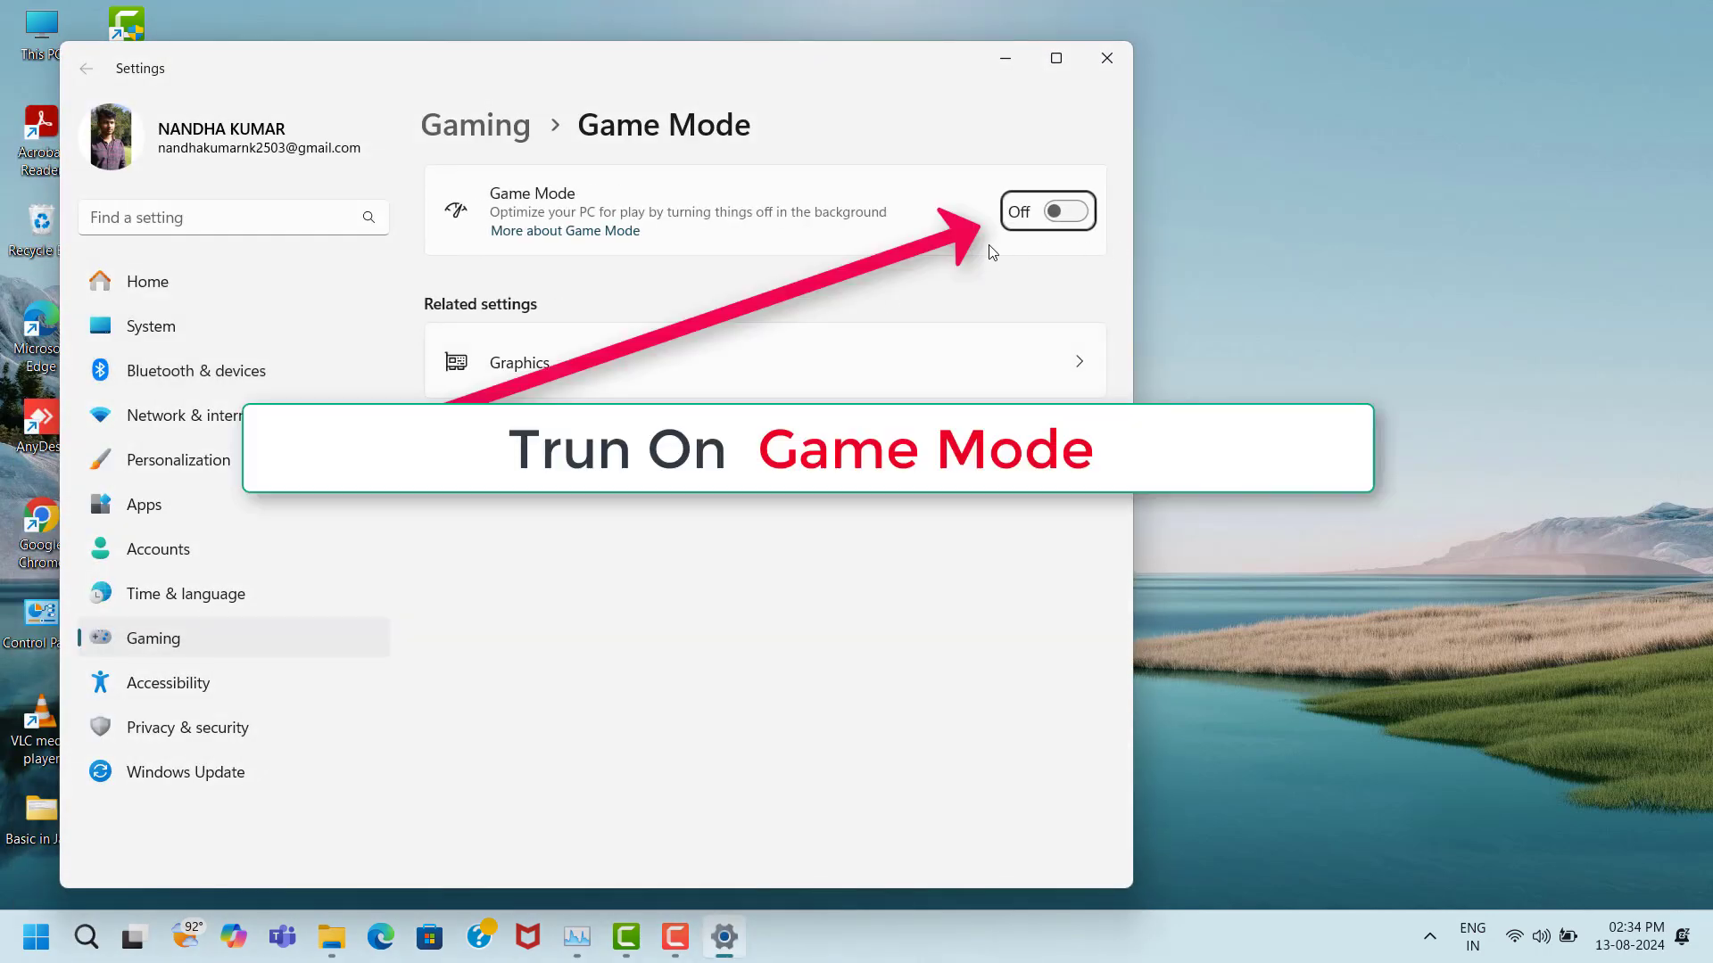
pyautogui.click(1073, 214)
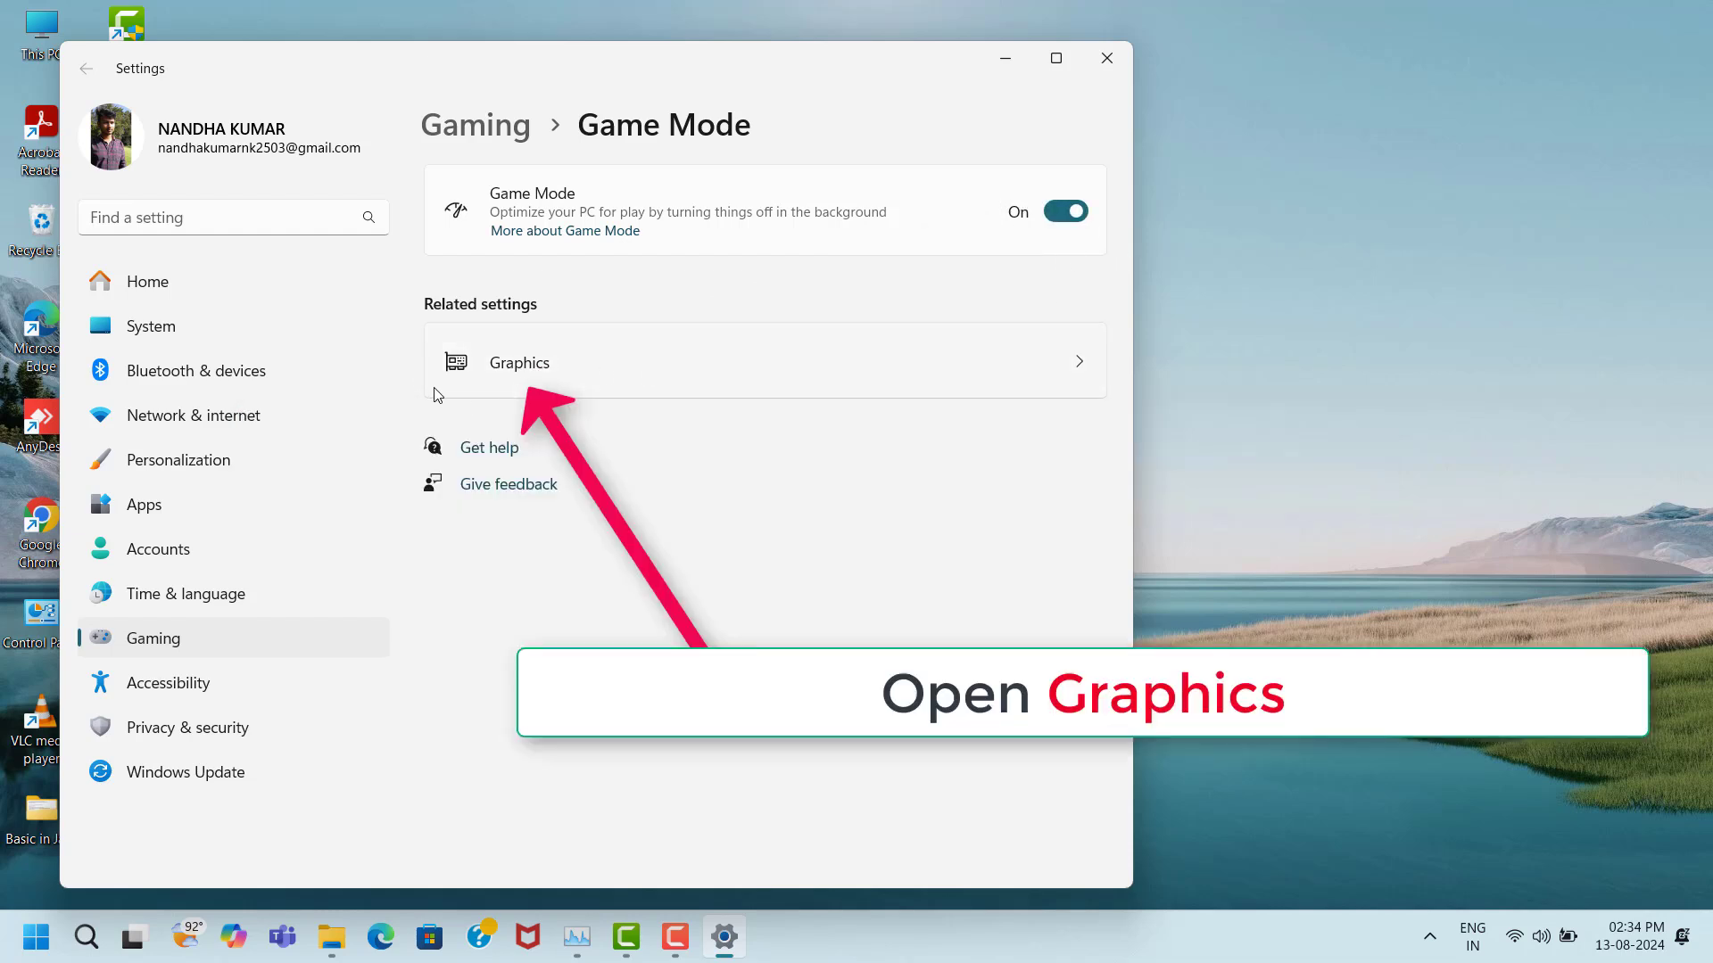
# Open the default graphics settings from the related Graphics page and turn on Optimizations for windowed games.
pyautogui.click(651, 350)
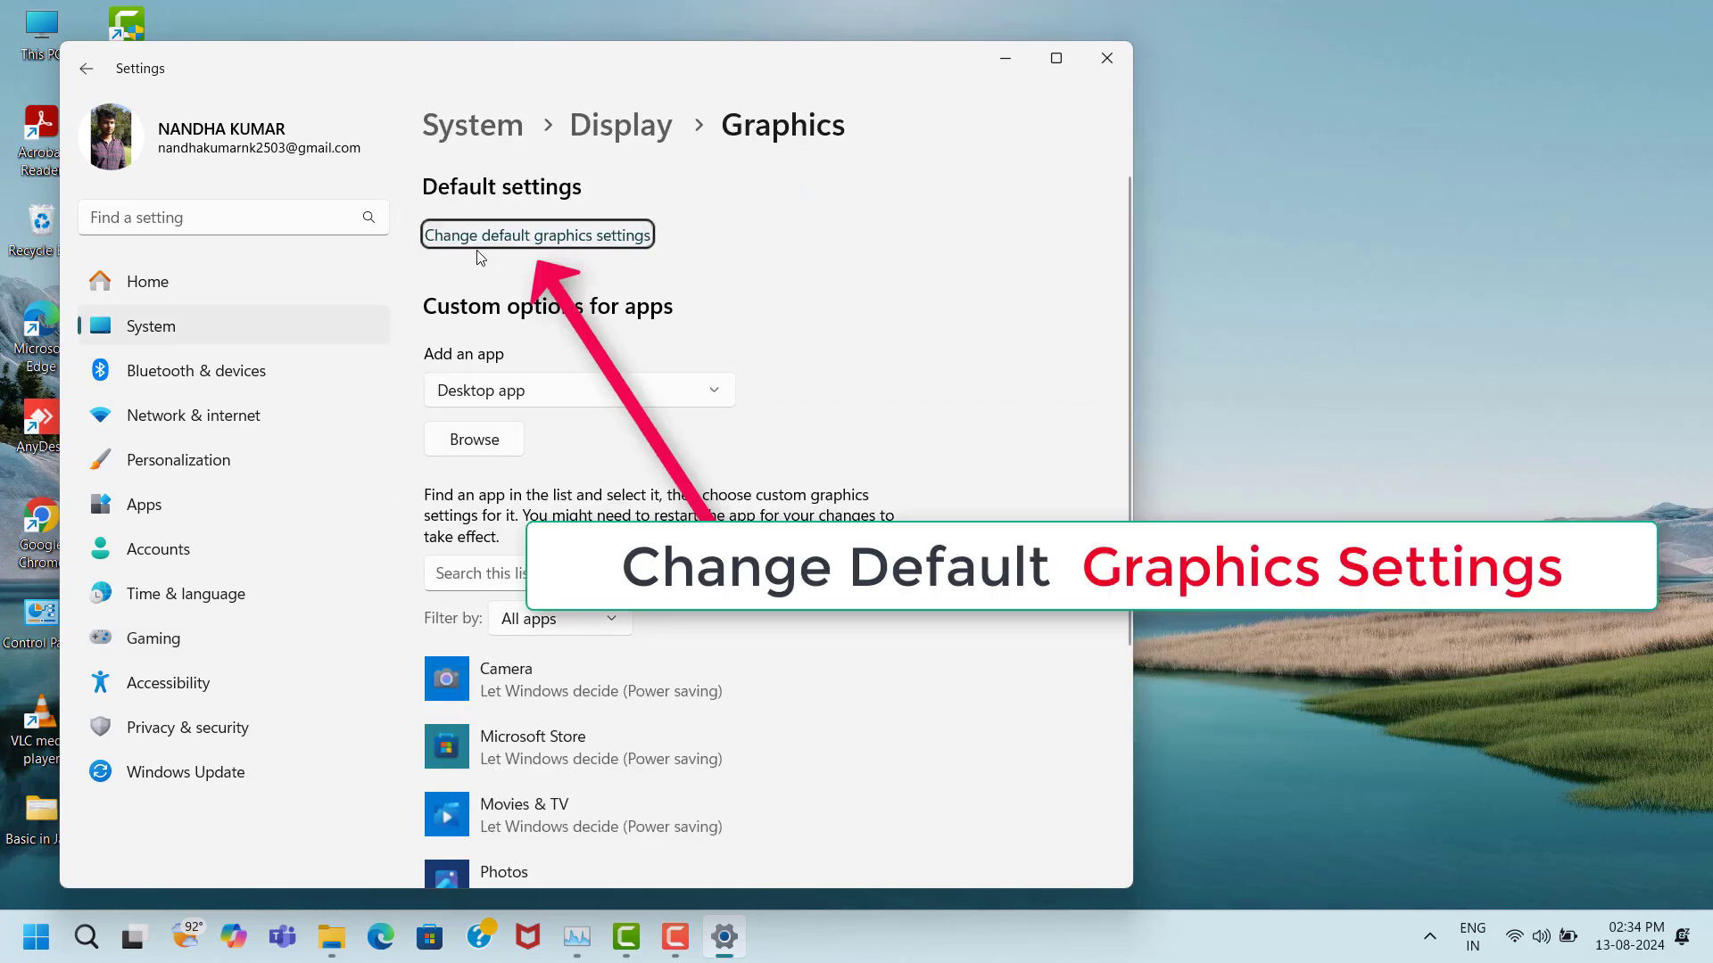
pyautogui.click(555, 239)
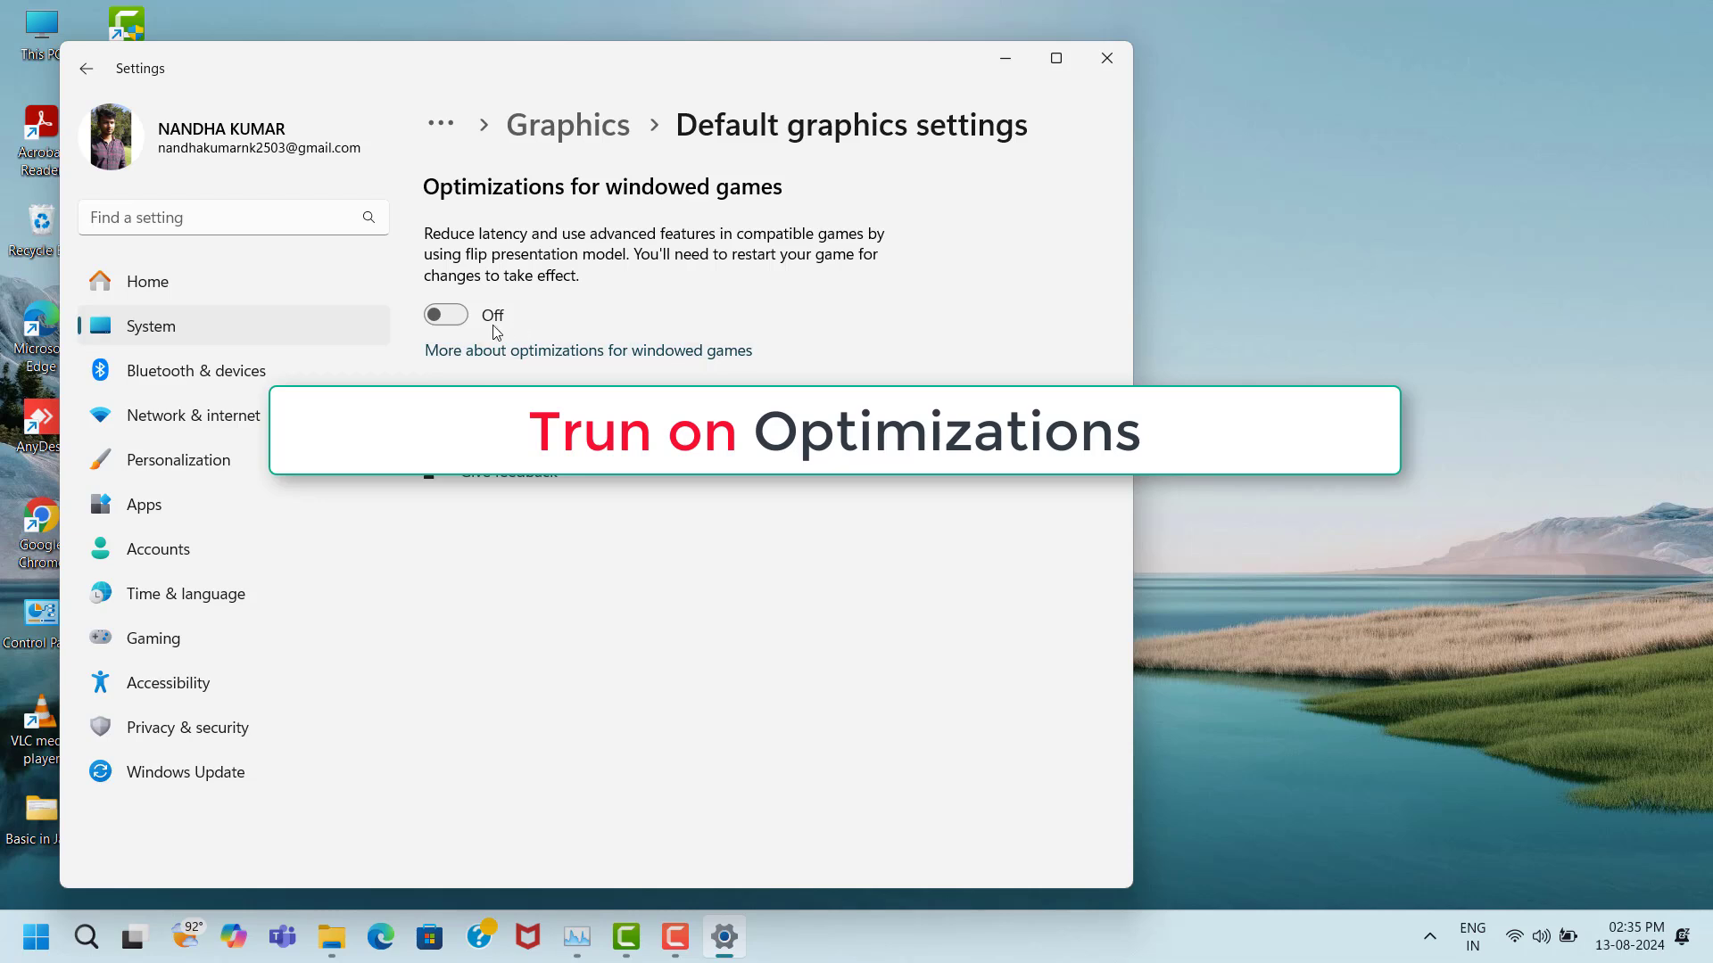
pyautogui.click(458, 316)
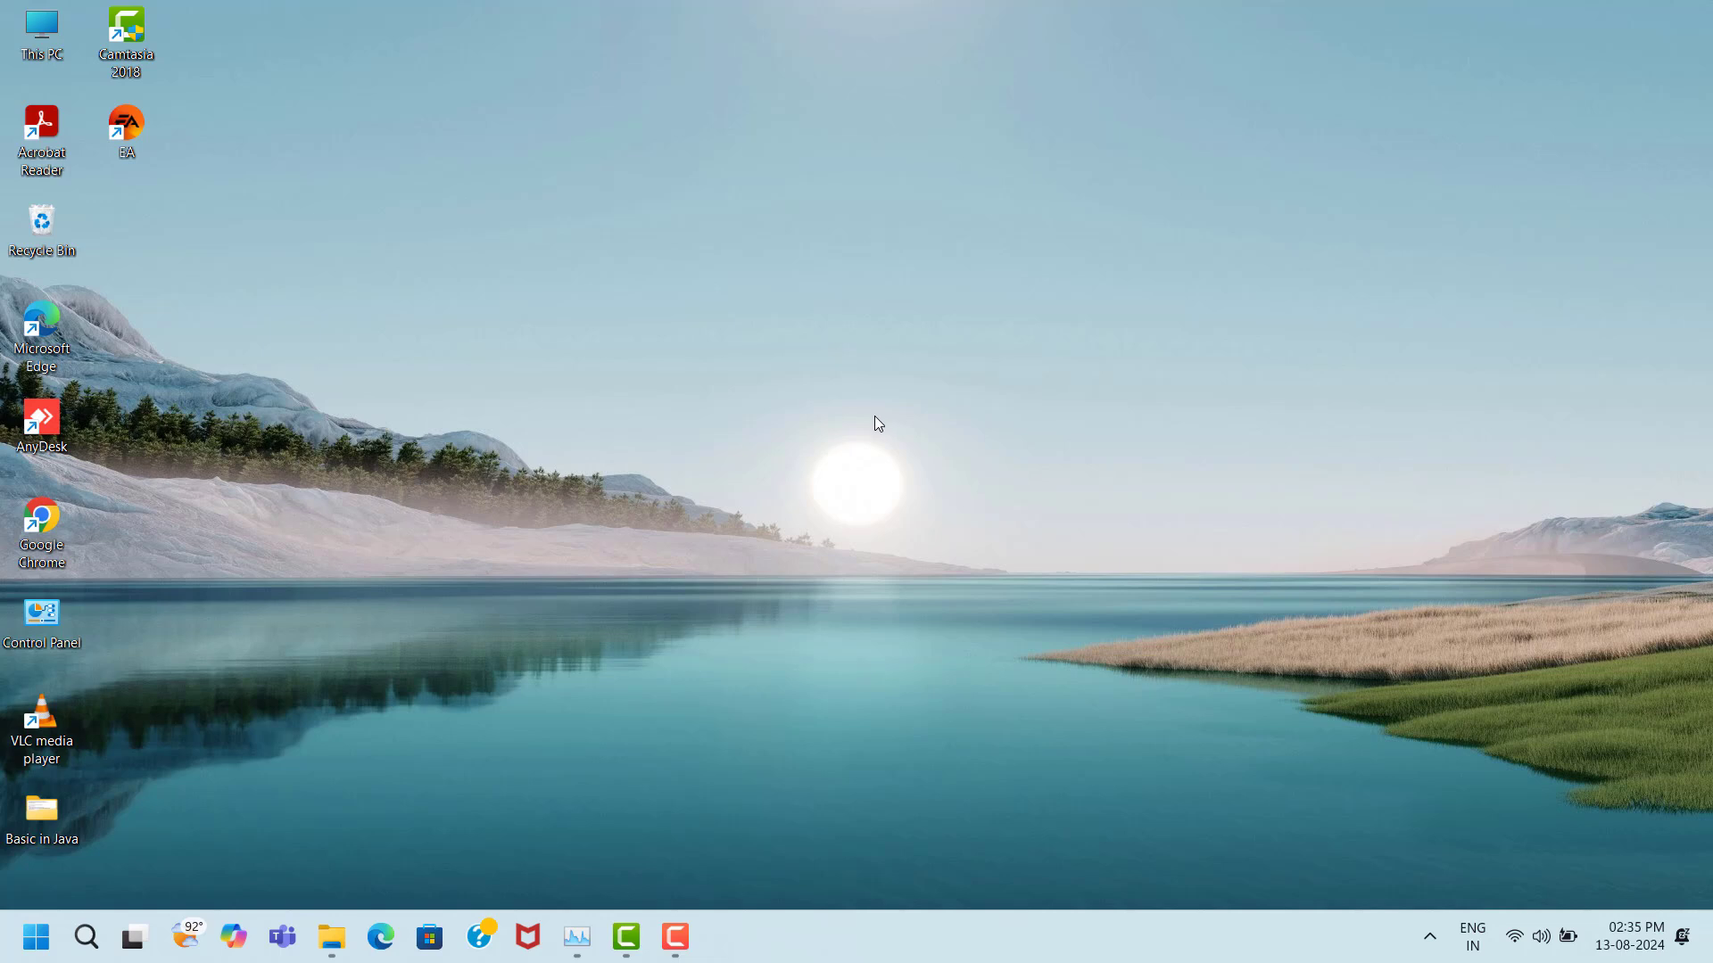
# Switch to Google Chrome, search for directx setup and open Microsoft's DirectX End-User Runtime Web Installer page.
pyautogui.doubleClick(62, 517)
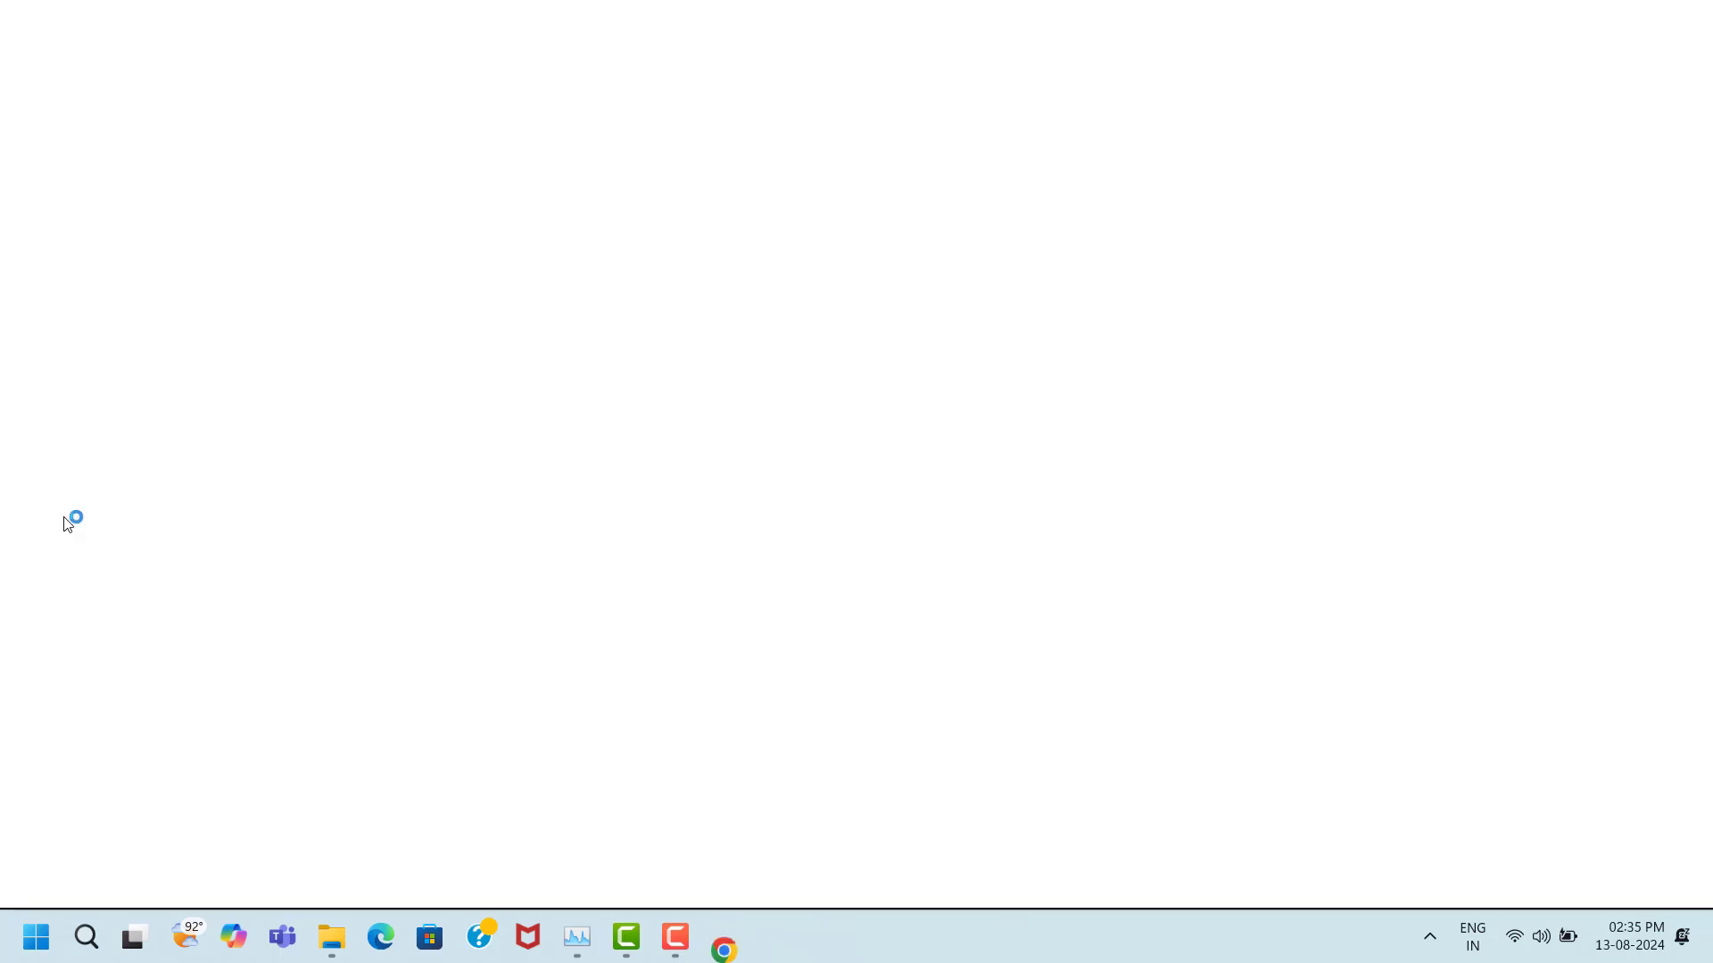
pyautogui.click(521, 505)
pyautogui.write('di')
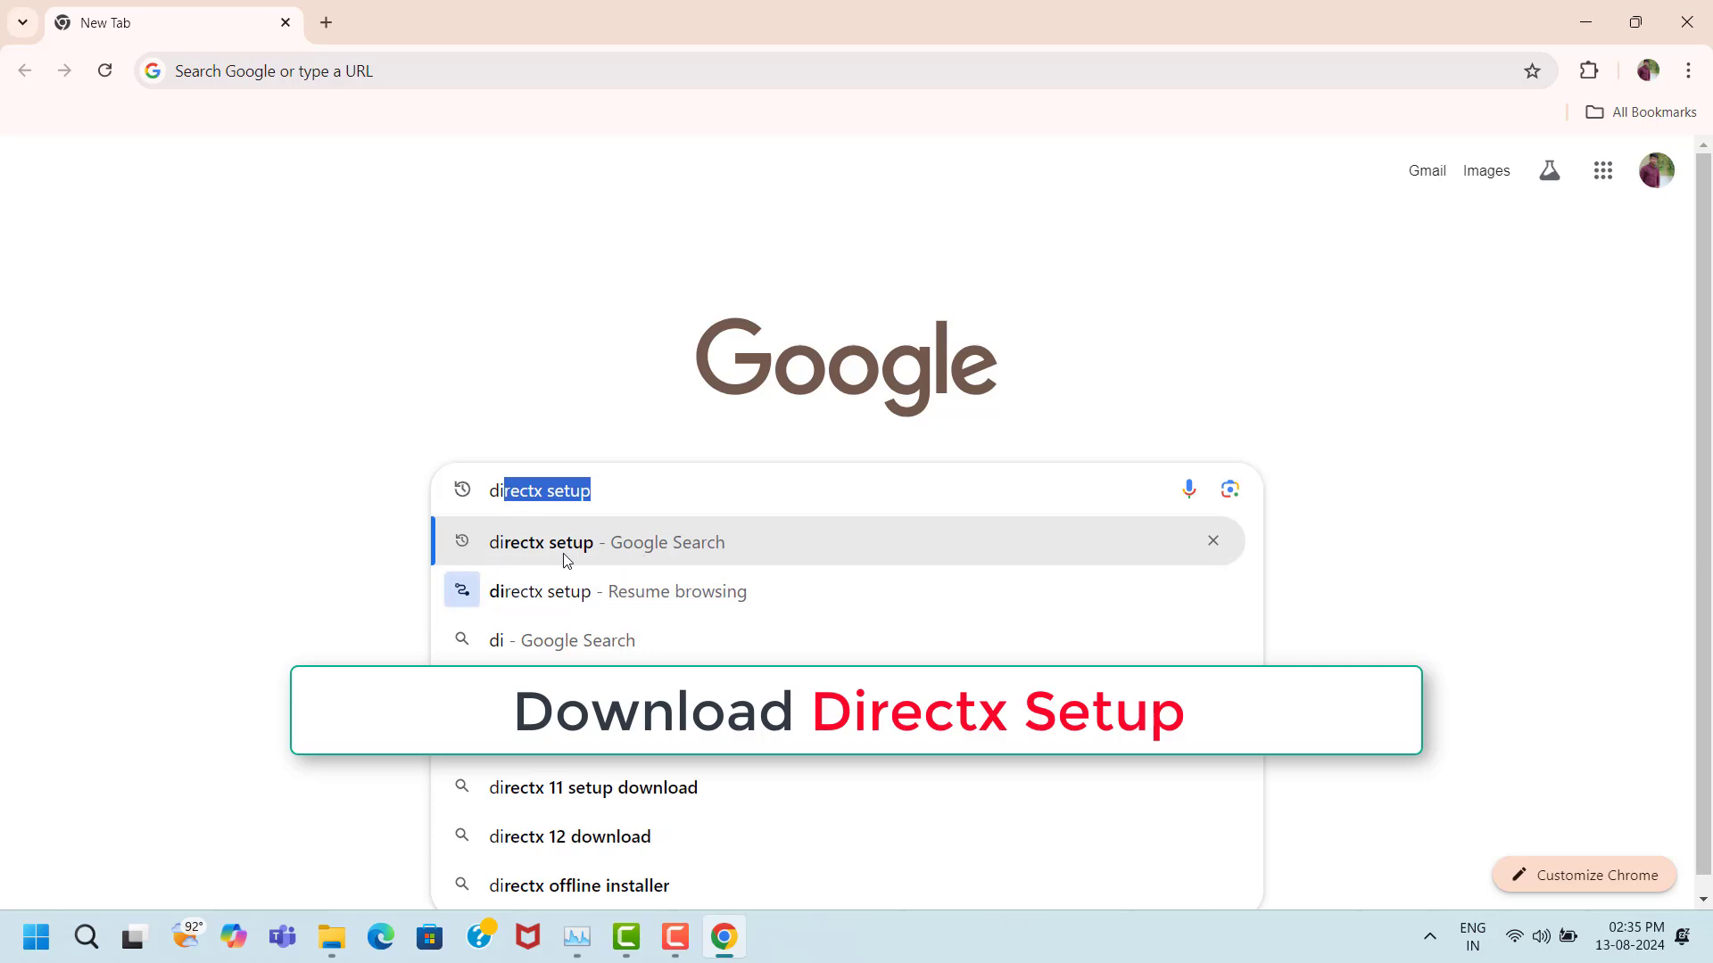
pyautogui.click(591, 558)
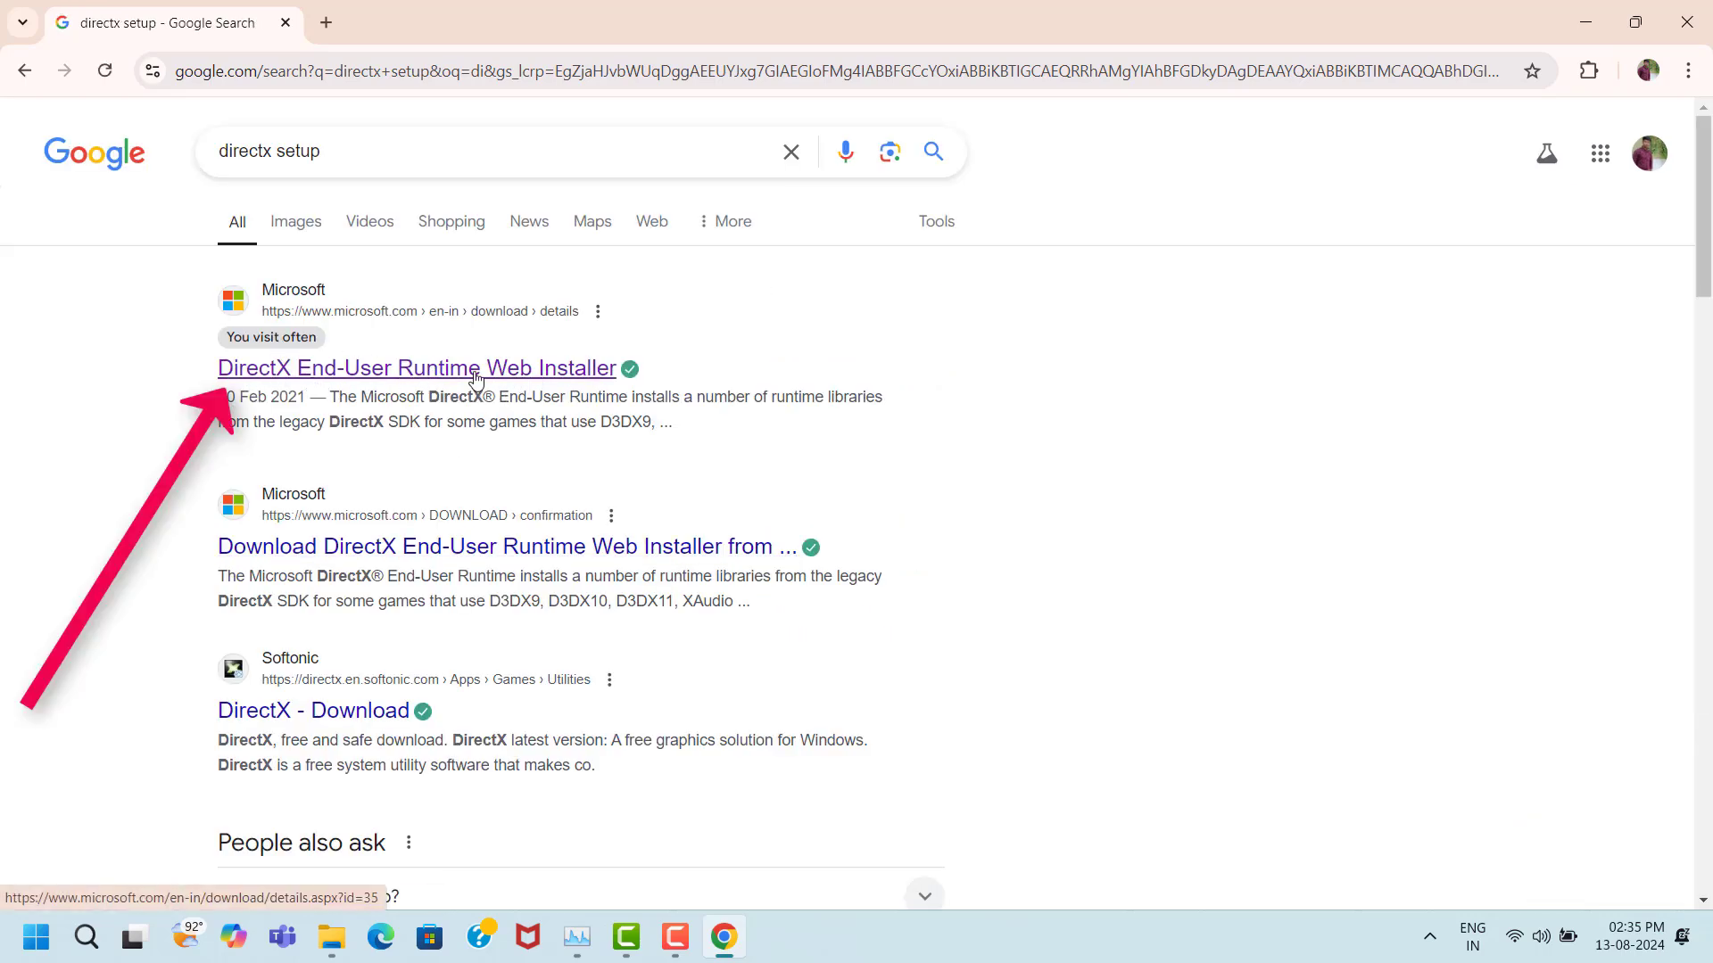
pyautogui.click(429, 375)
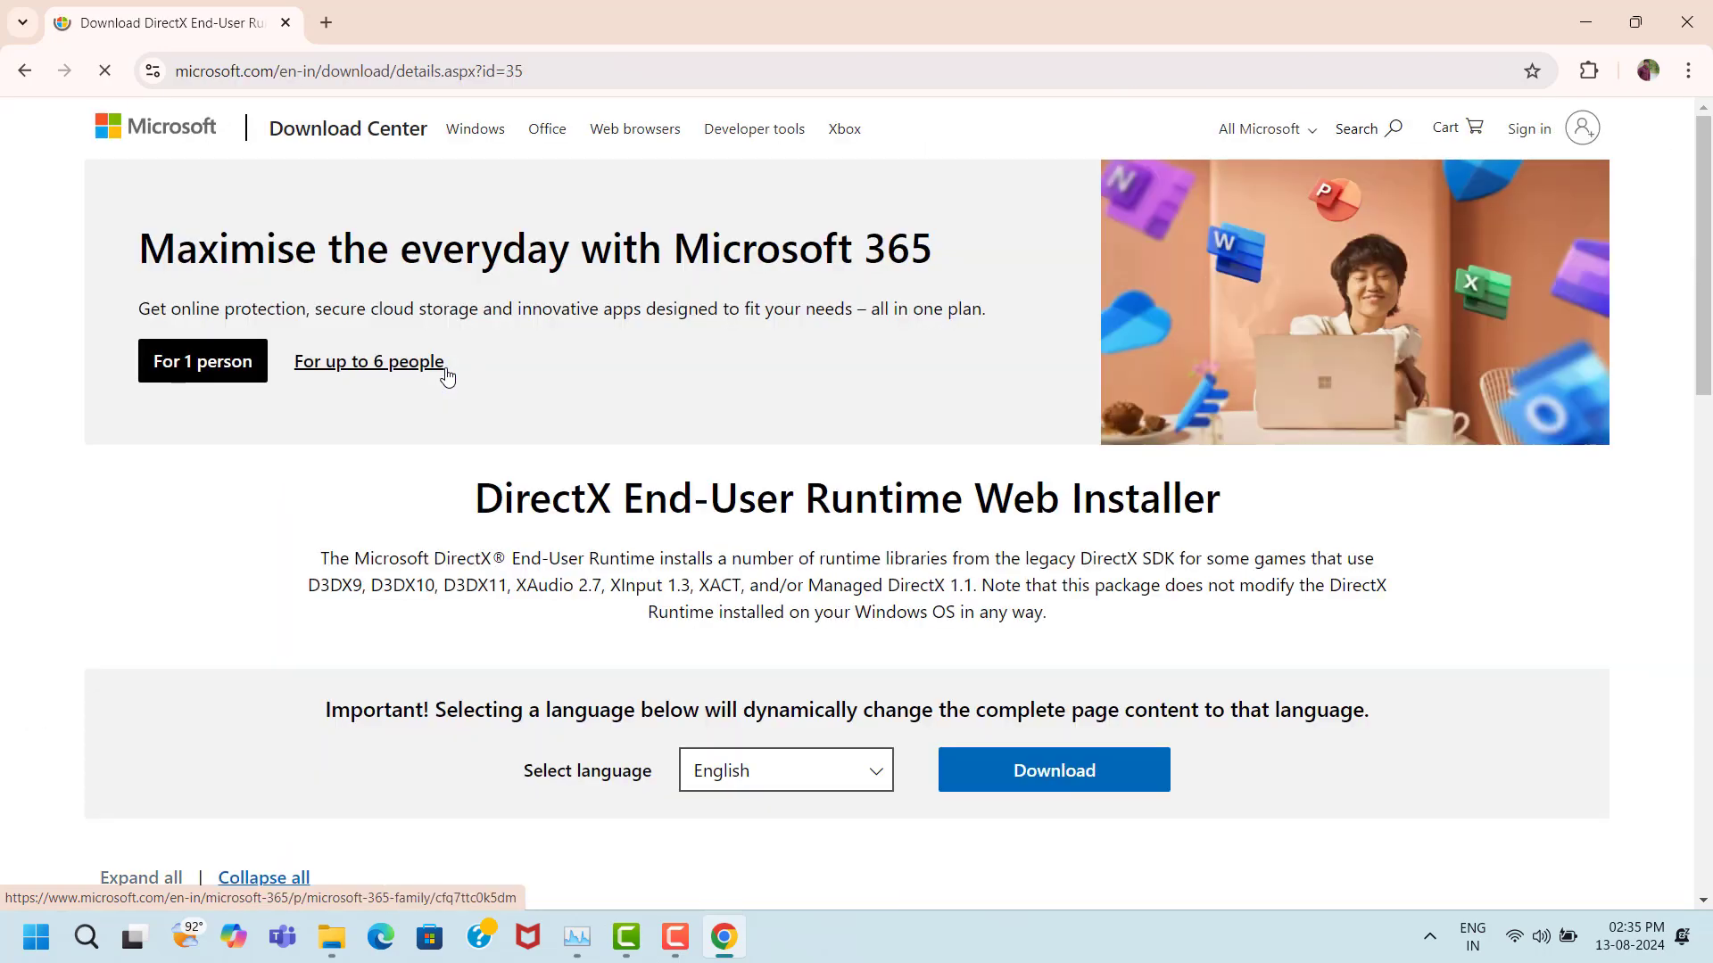
# Download the English DirectX web installer, dxwebsetup.exe, and launch the downloaded file.
pyautogui.scroll(-5, 887, 478)
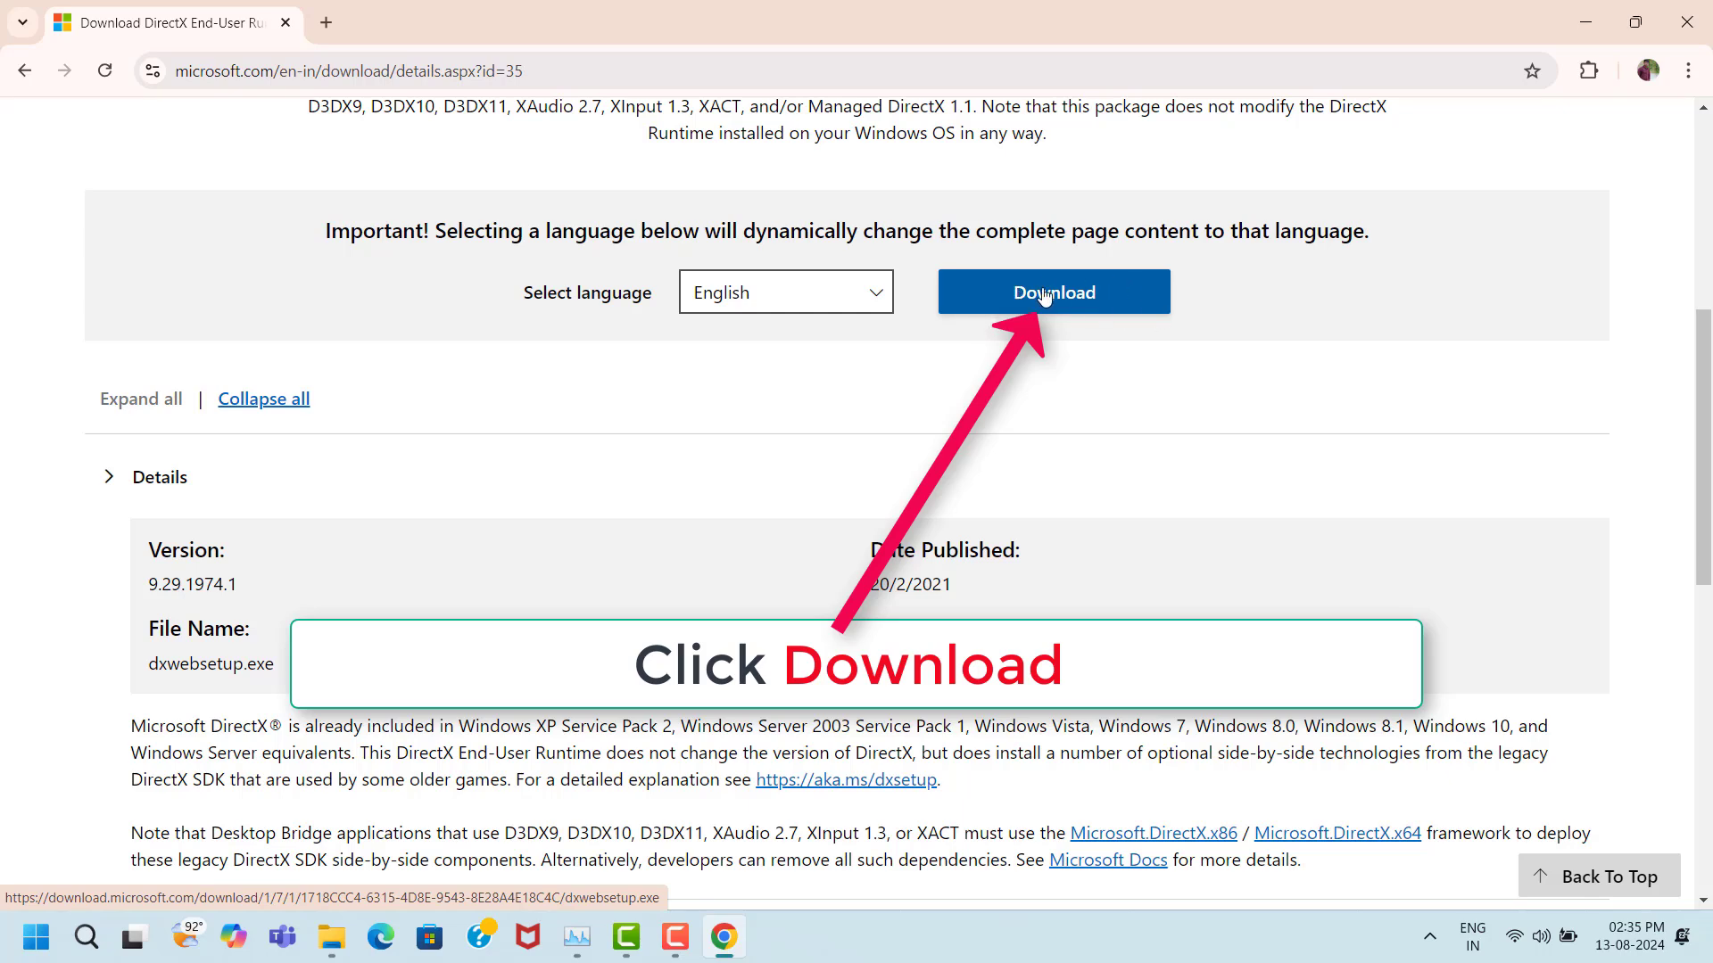
pyautogui.click(1088, 294)
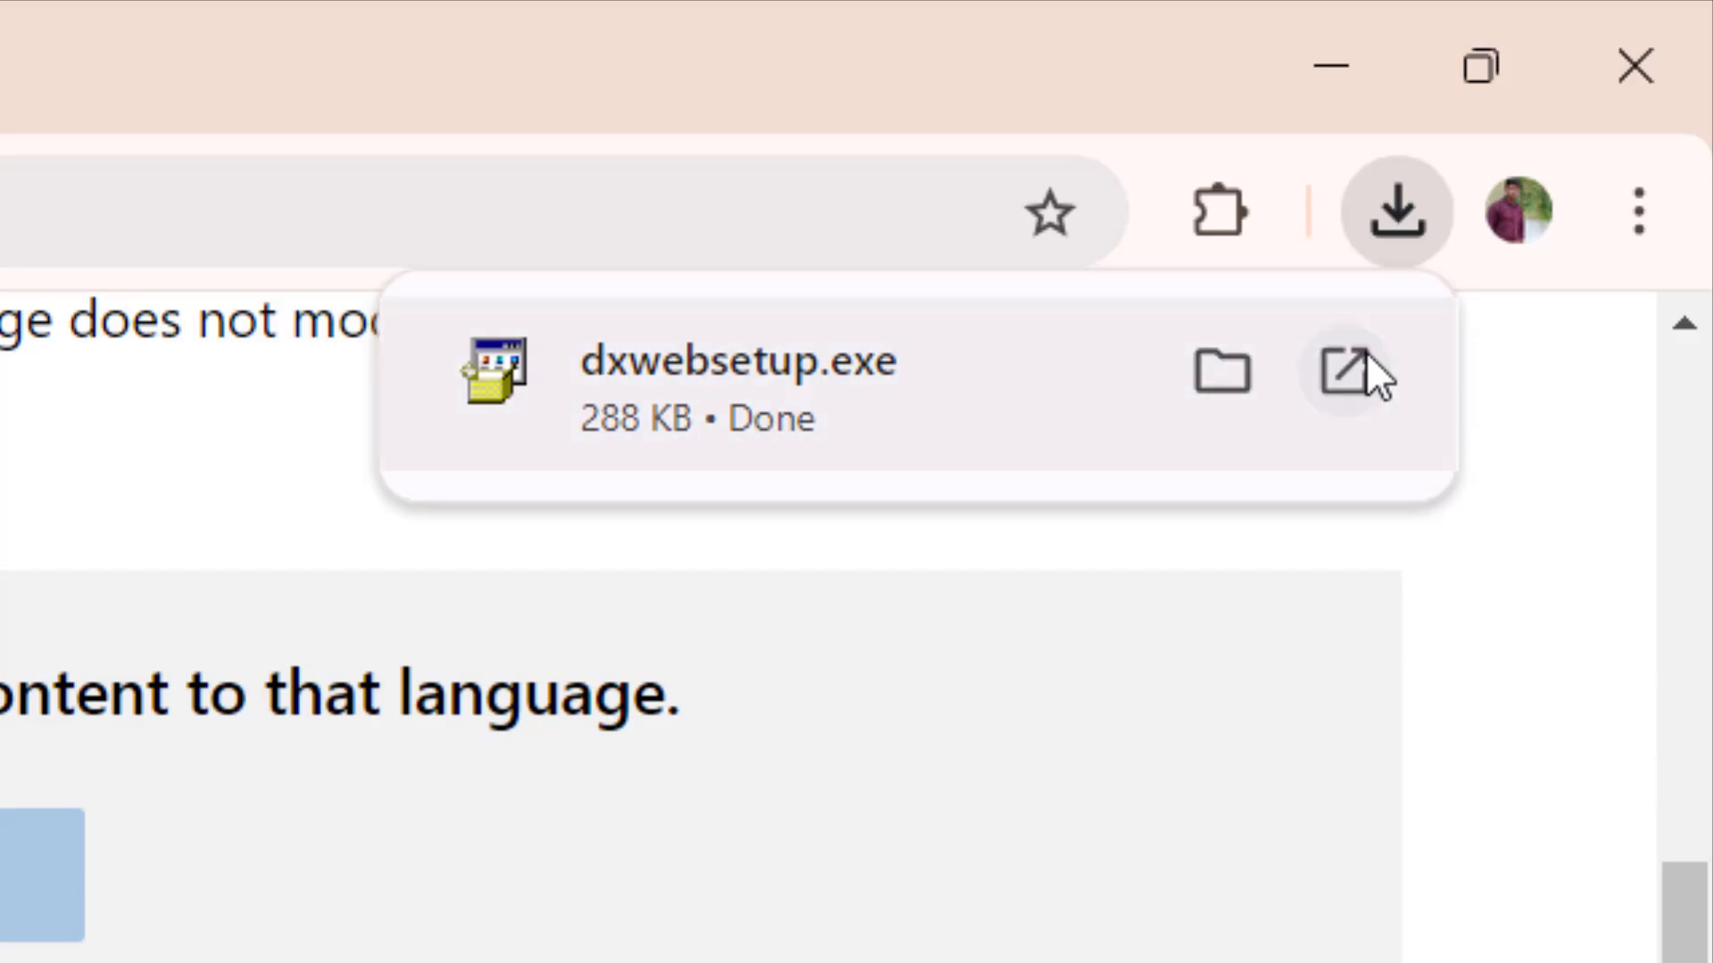
pyautogui.click(1365, 357)
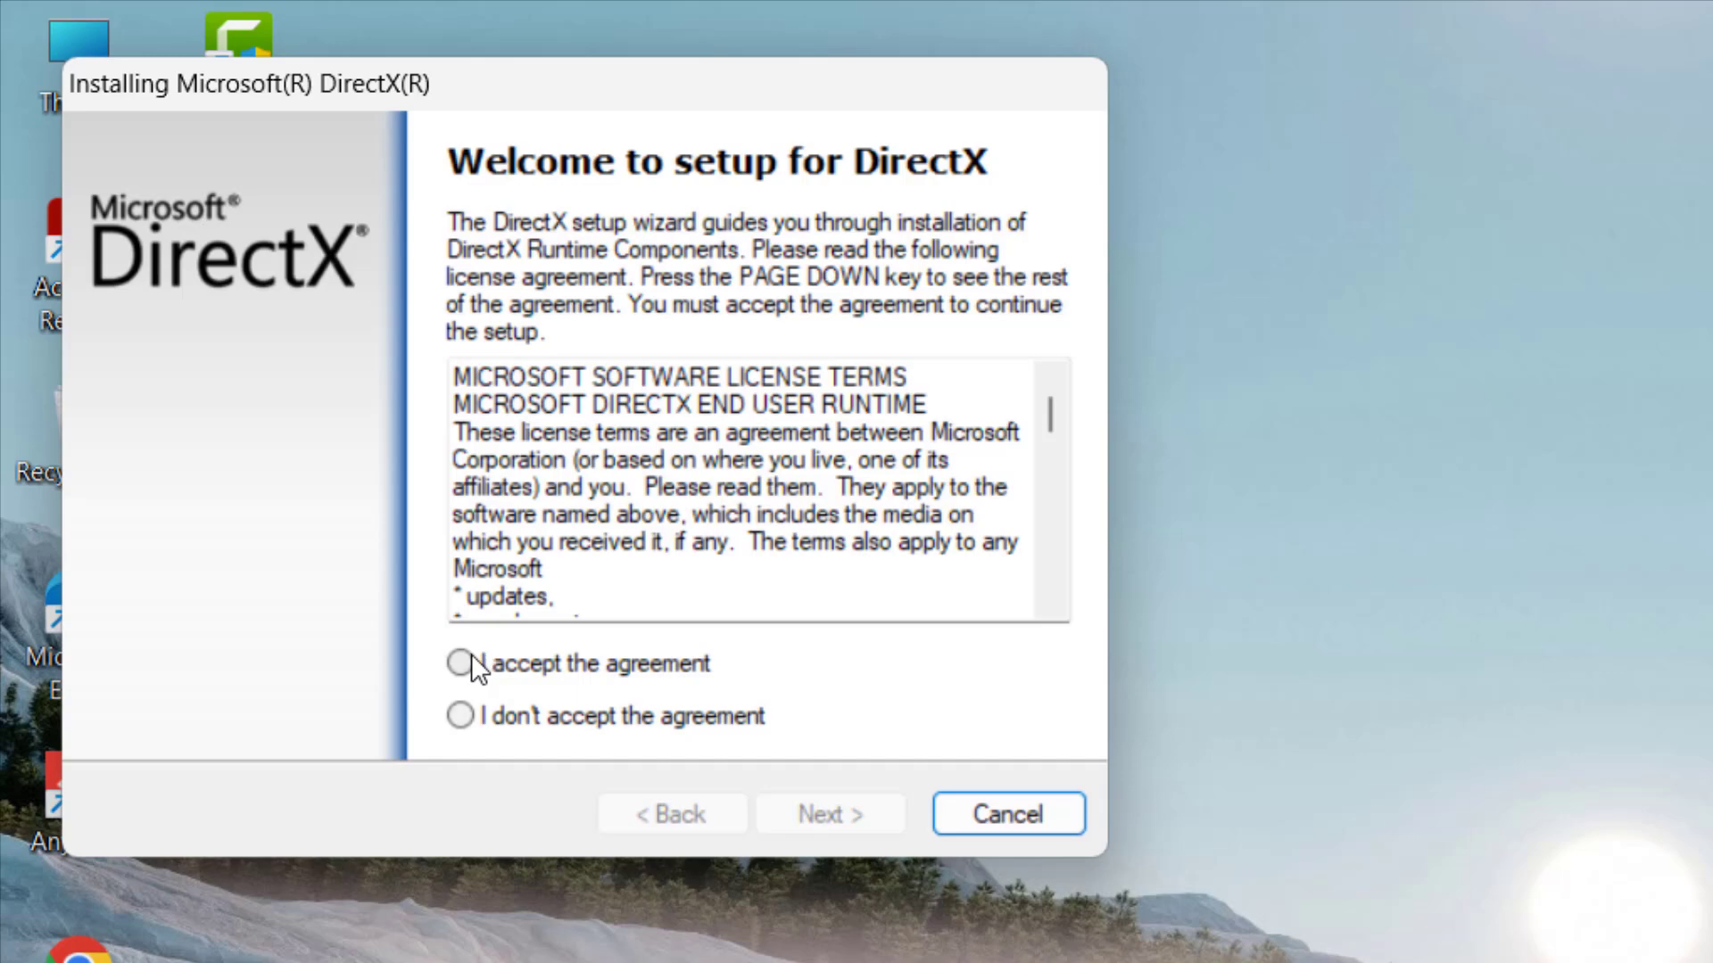
# Accept the DirectX license agreement, run the setup and finish the wizard.
pyautogui.click(471, 660)
pyautogui.click(806, 816)
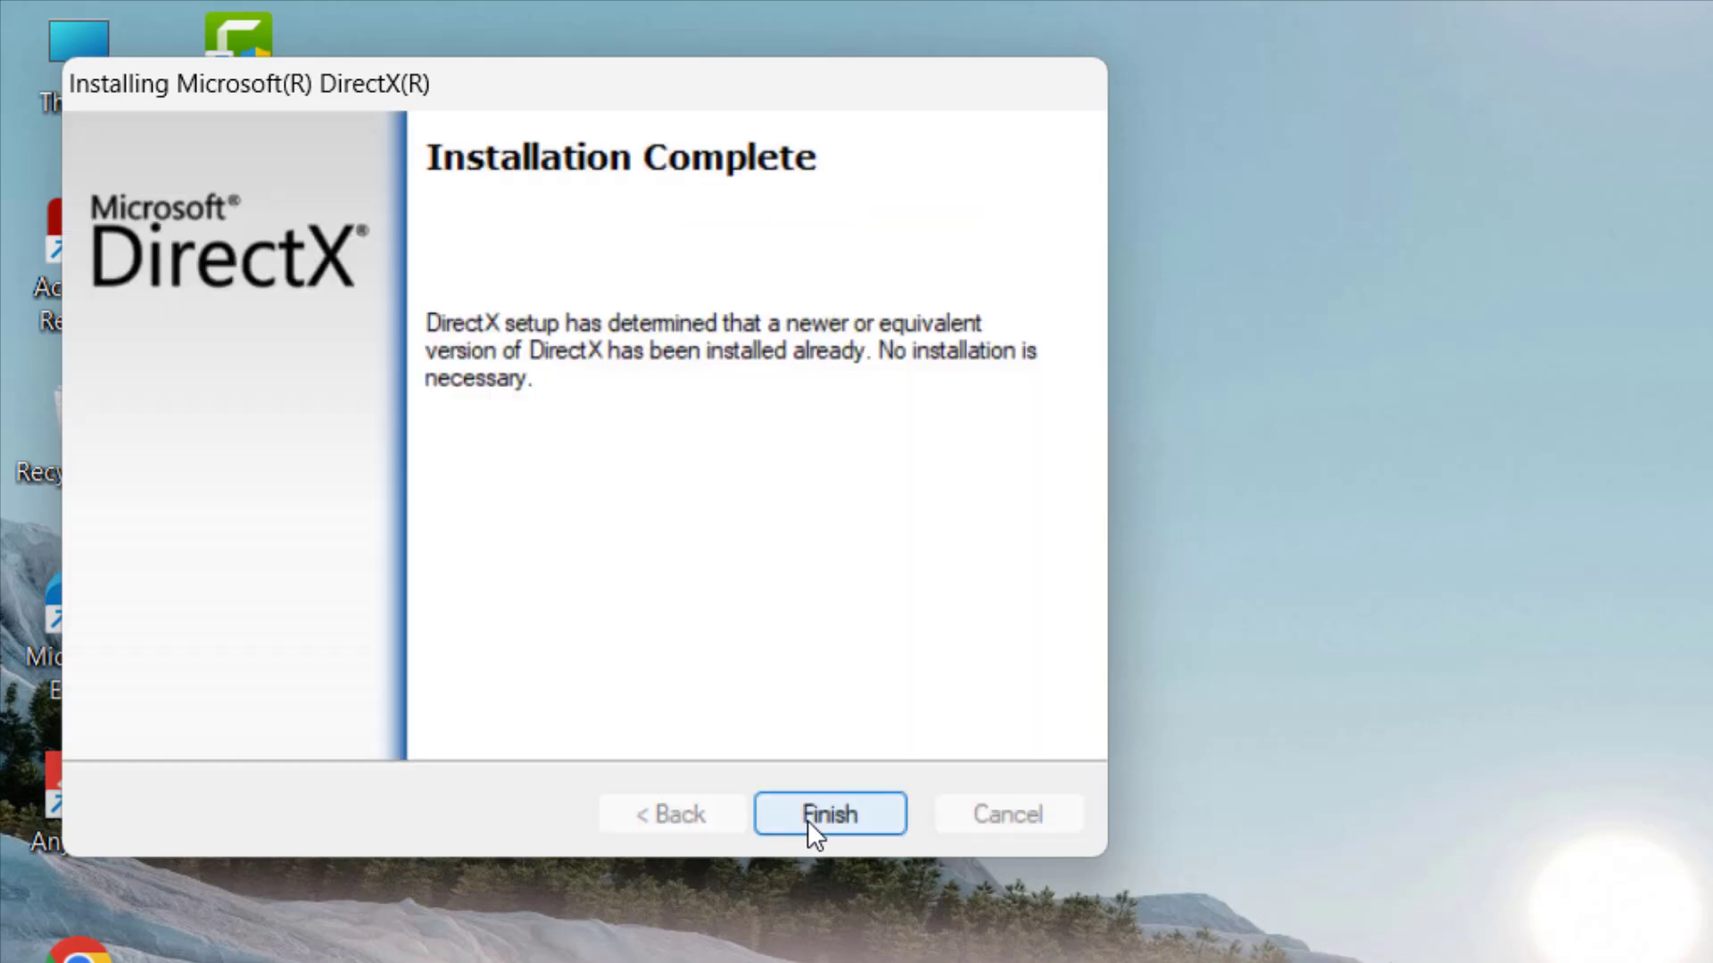
pyautogui.click(806, 821)
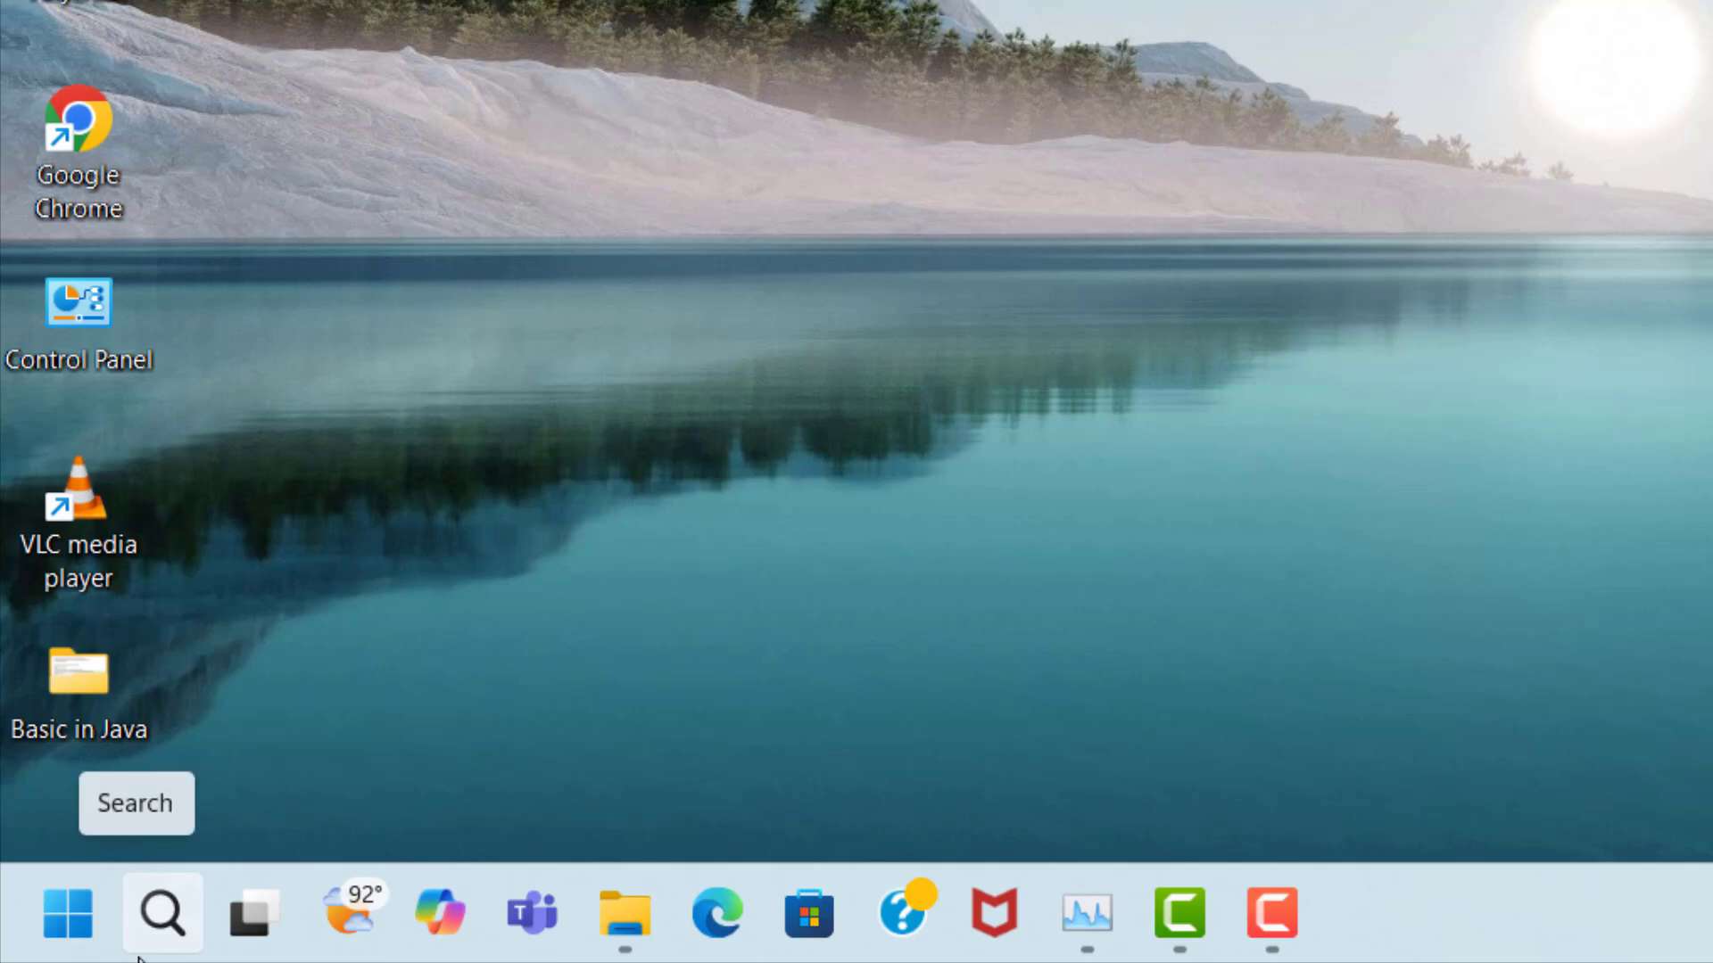
# Search Windows for Device Manager, open it and expand the Display adapters category.
pyautogui.click(159, 906)
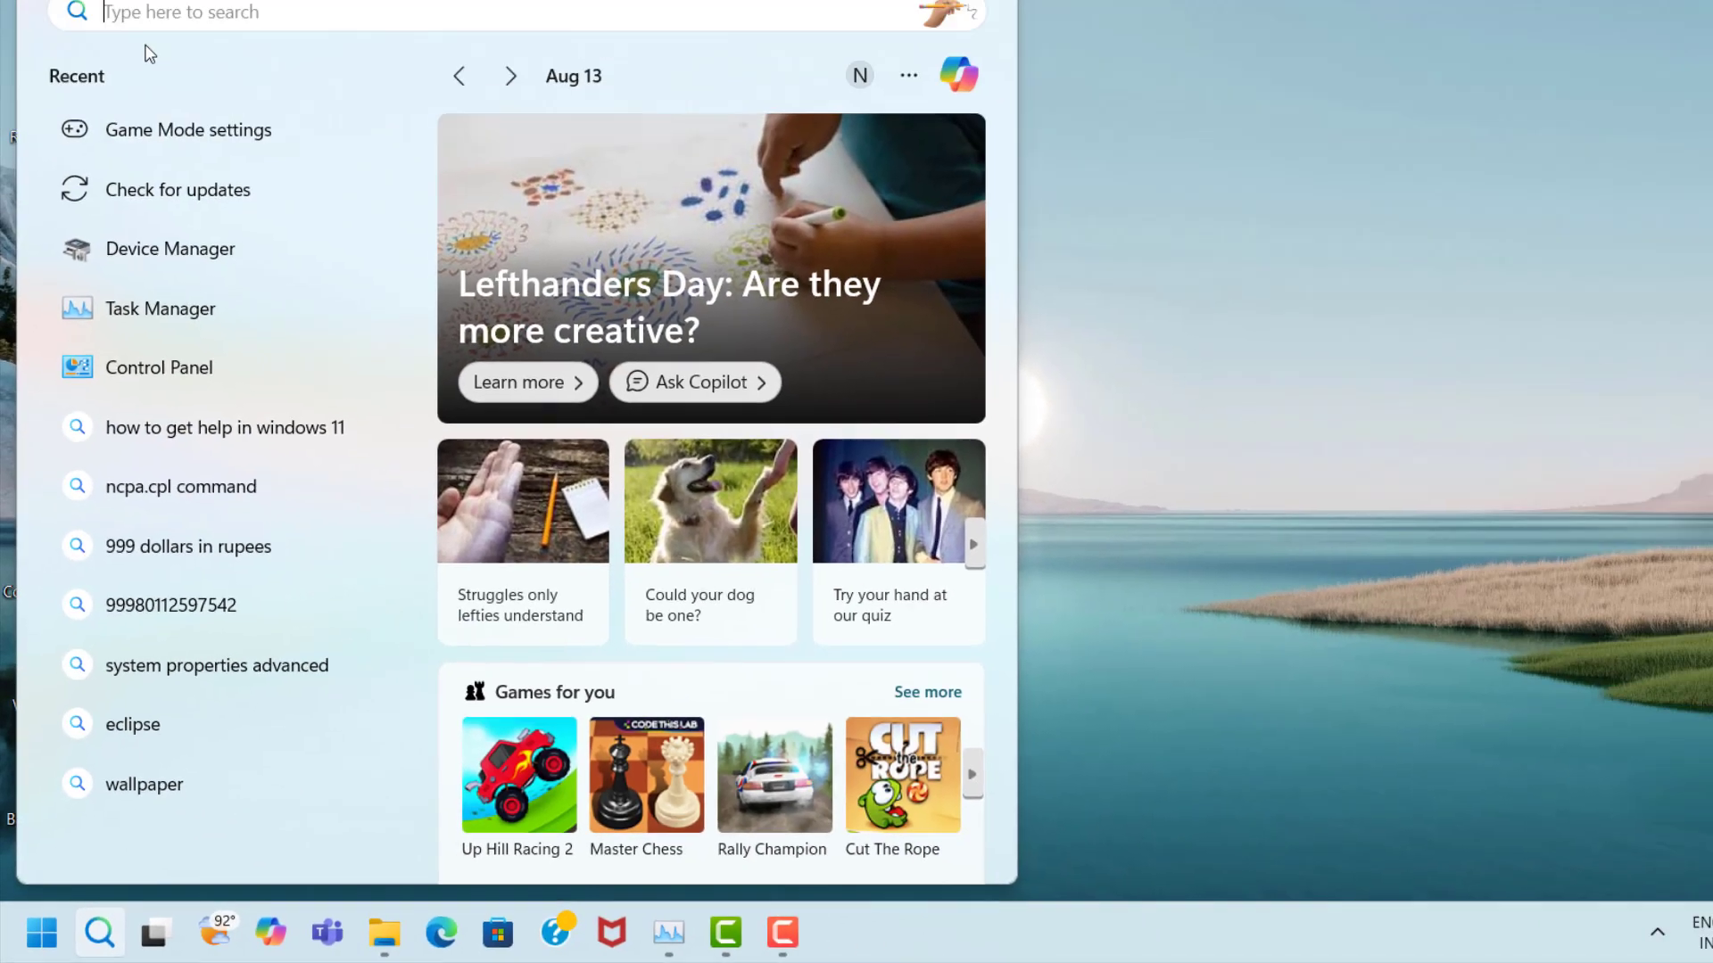
pyautogui.write('dev')
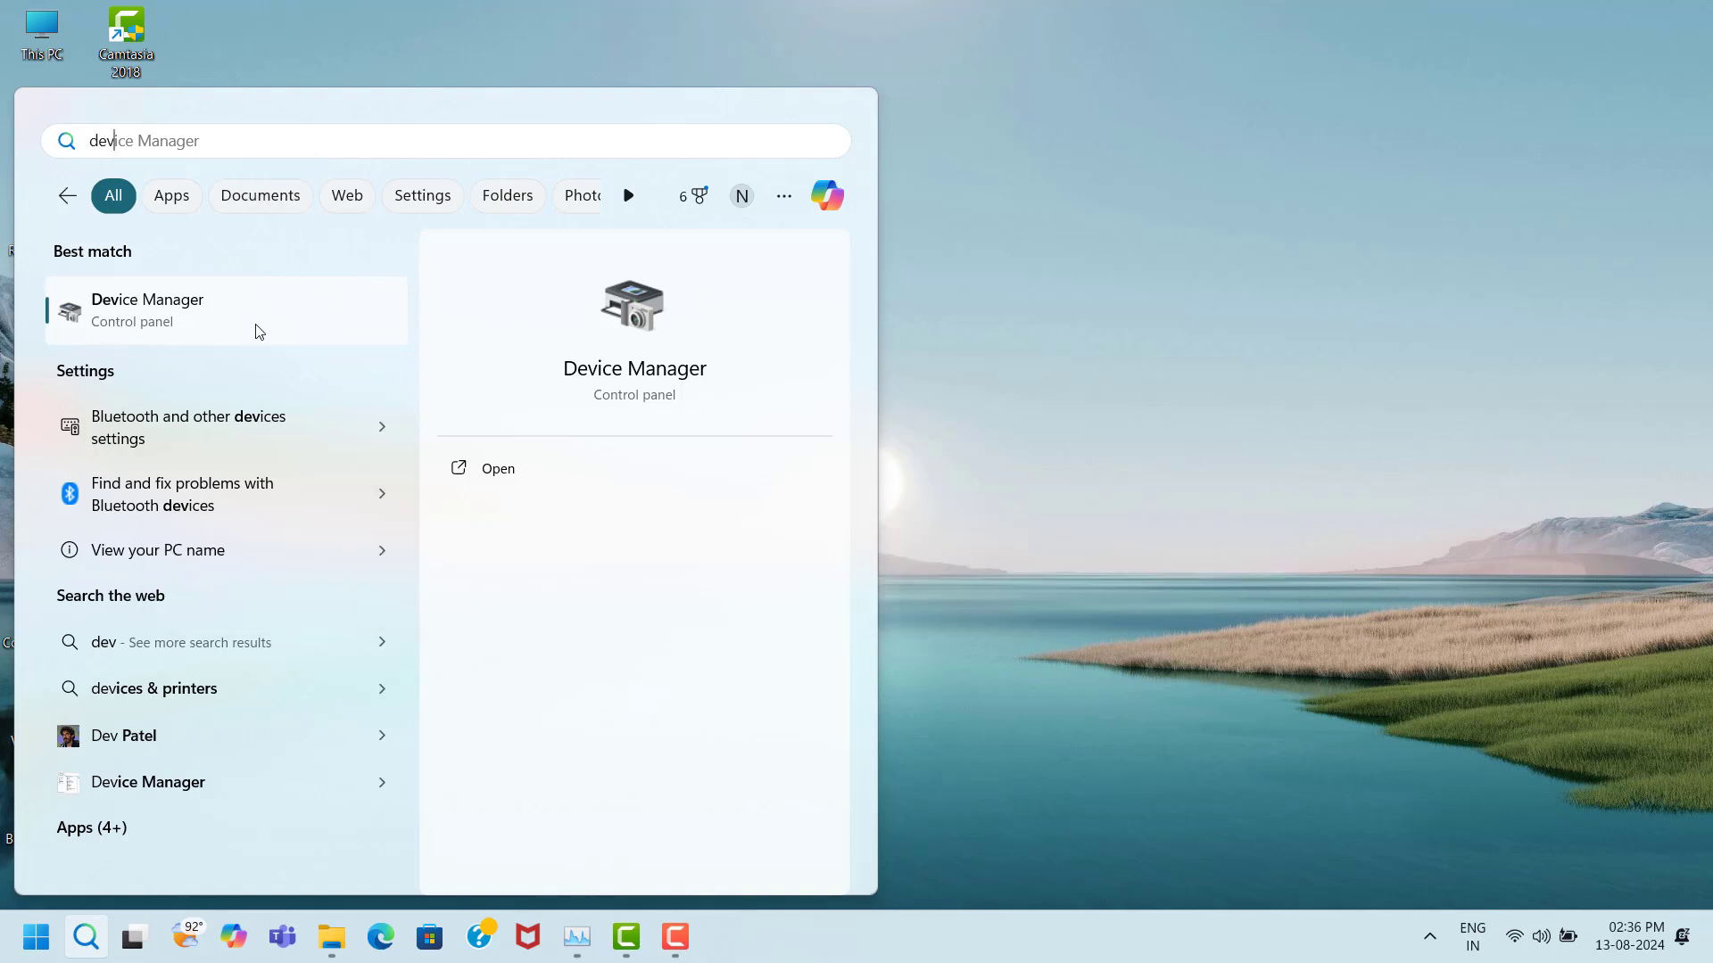
pyautogui.click(316, 333)
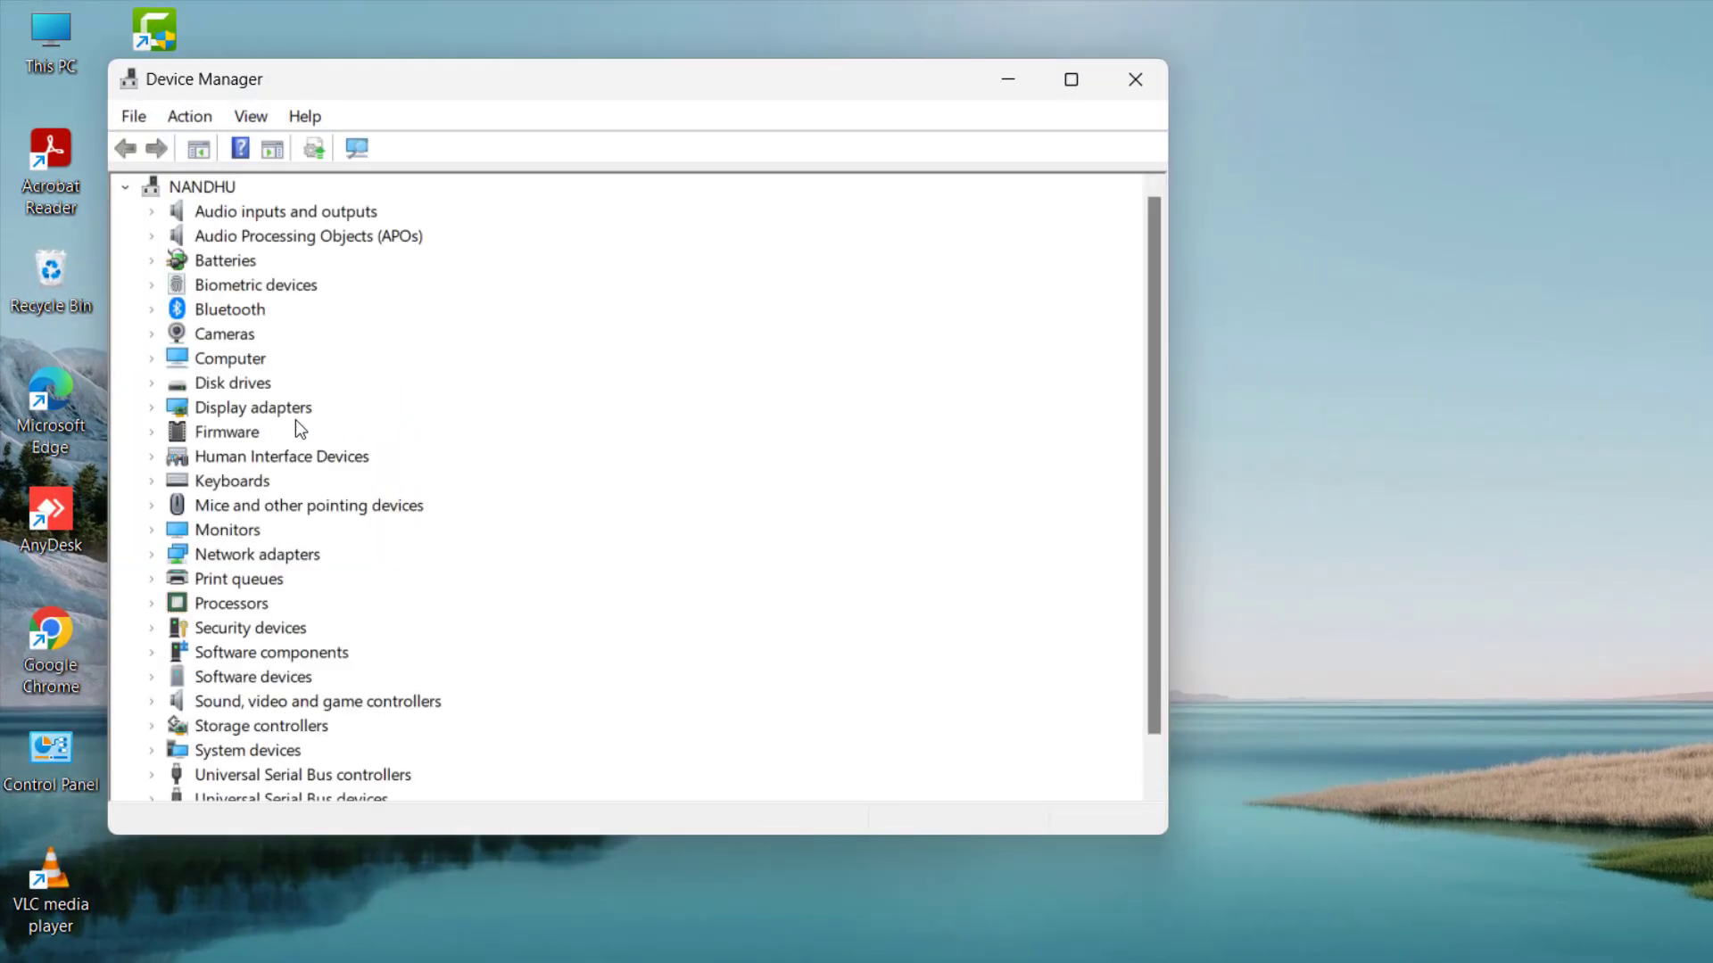
pyautogui.click(232, 376)
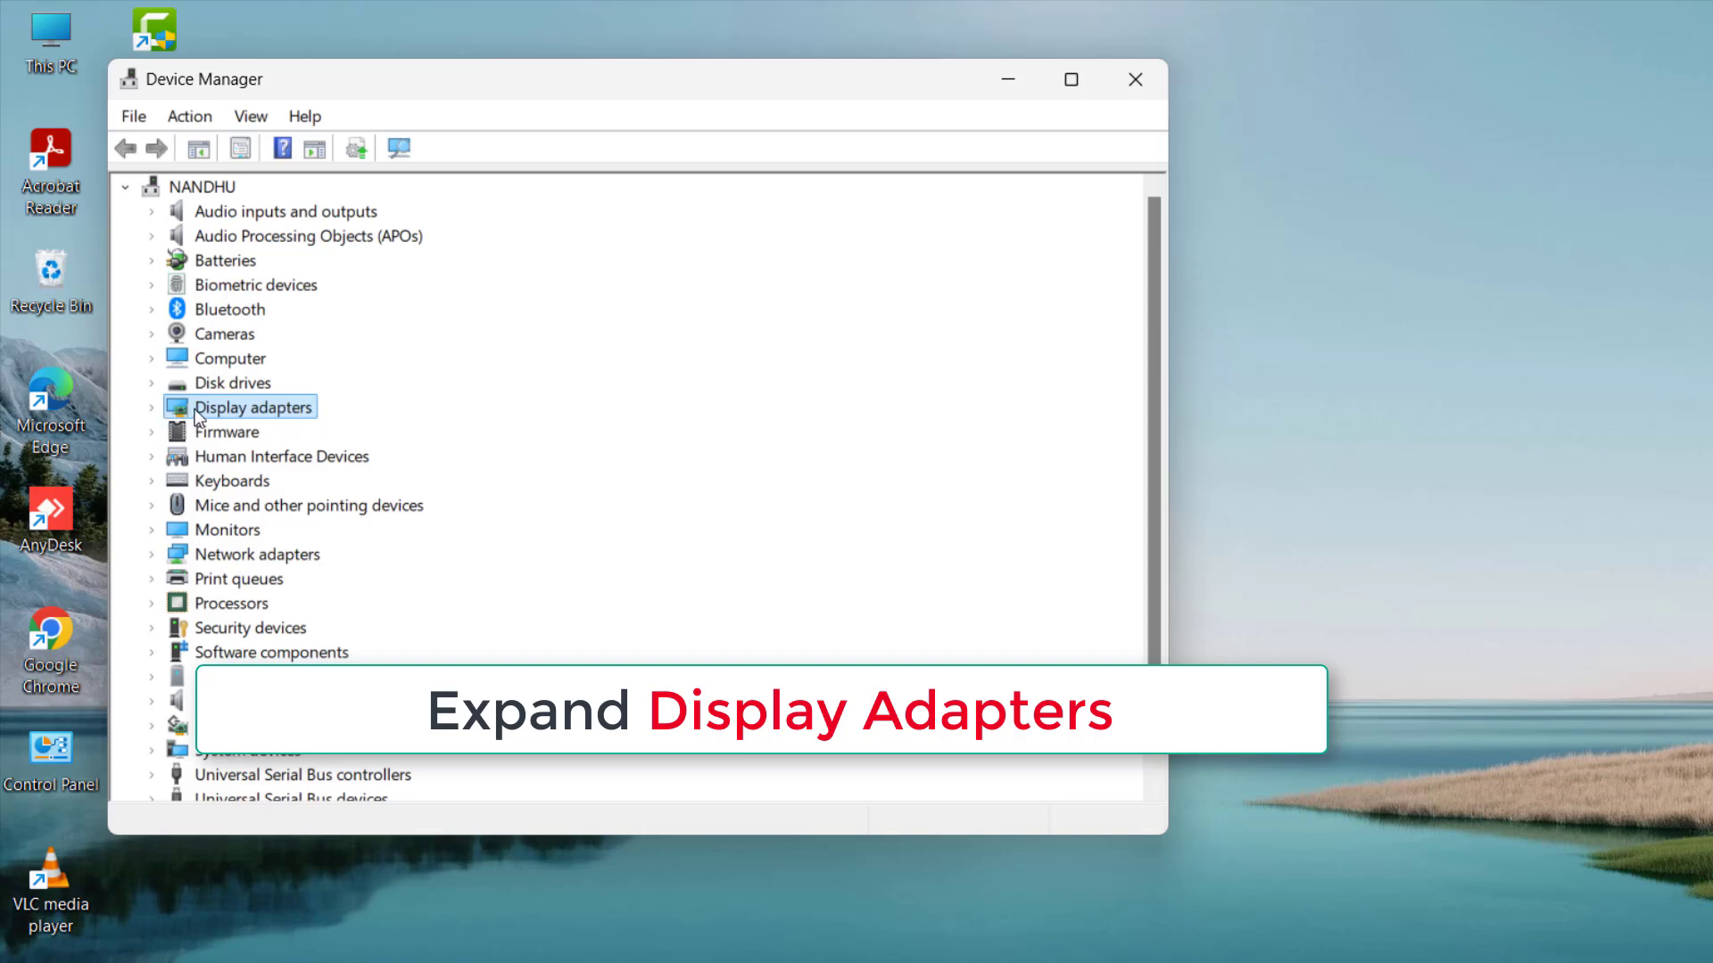
pyautogui.click(152, 409)
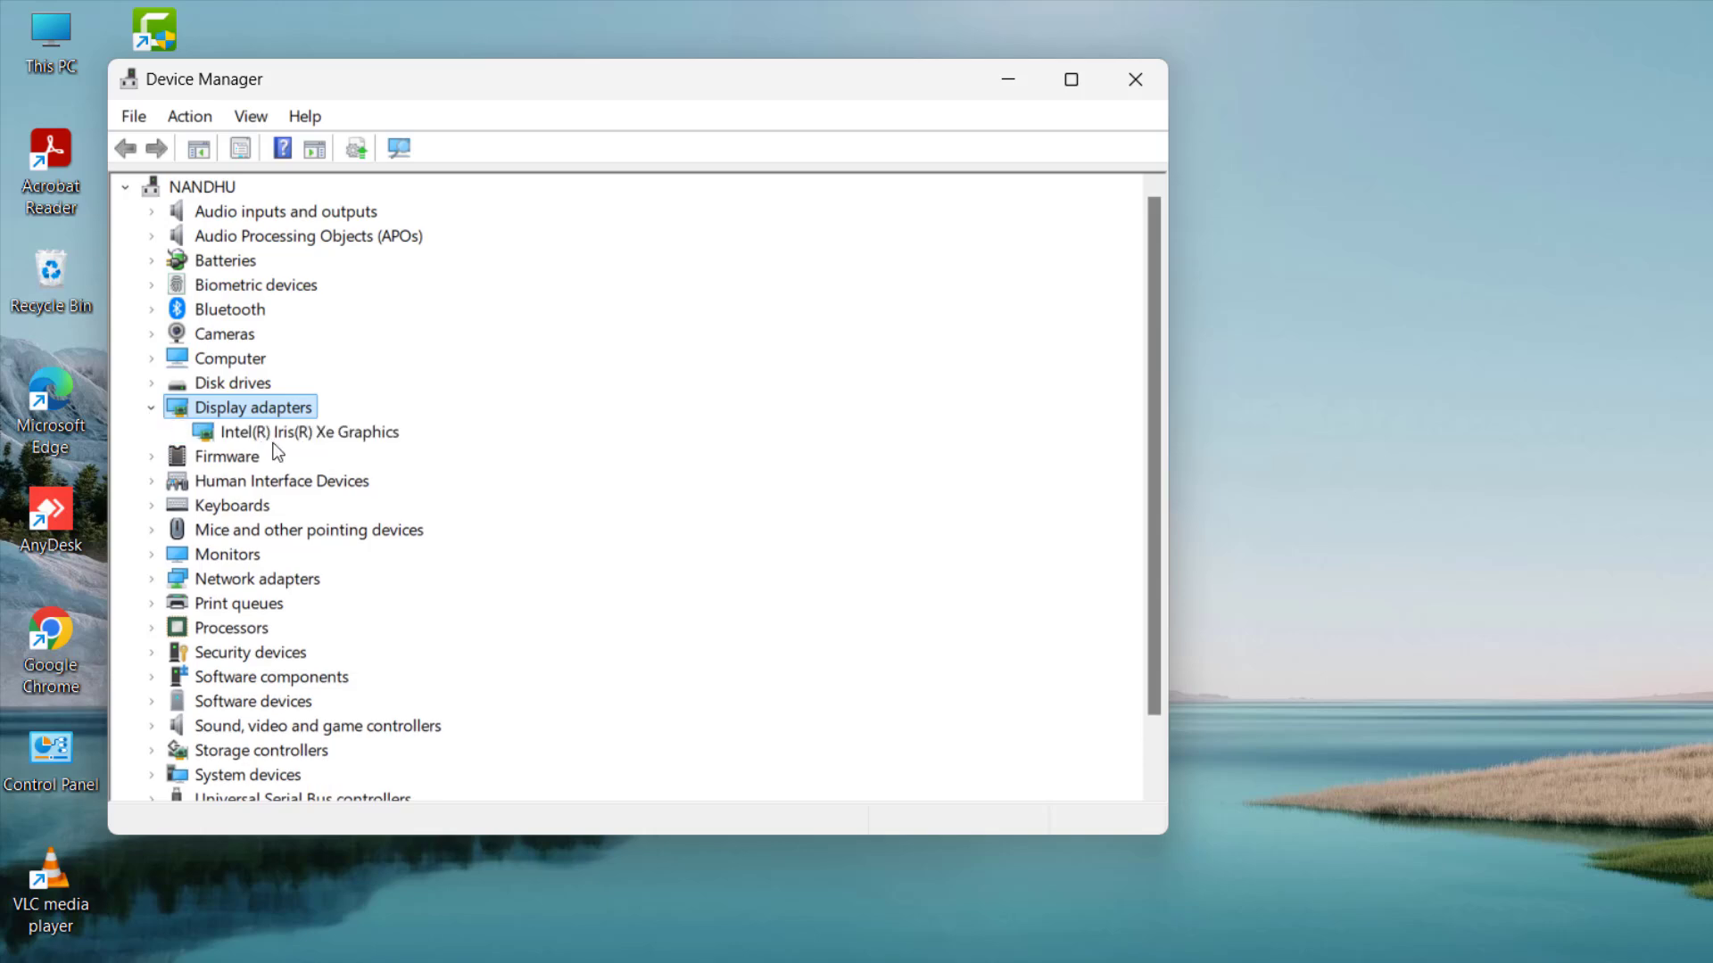
# Update the Intel(R) Iris(R) Xe Graphics driver manually by picking Intel(R) Iris(R) Xe Graphics from the computer's available drivers and installing it.
pyautogui.click(241, 436)
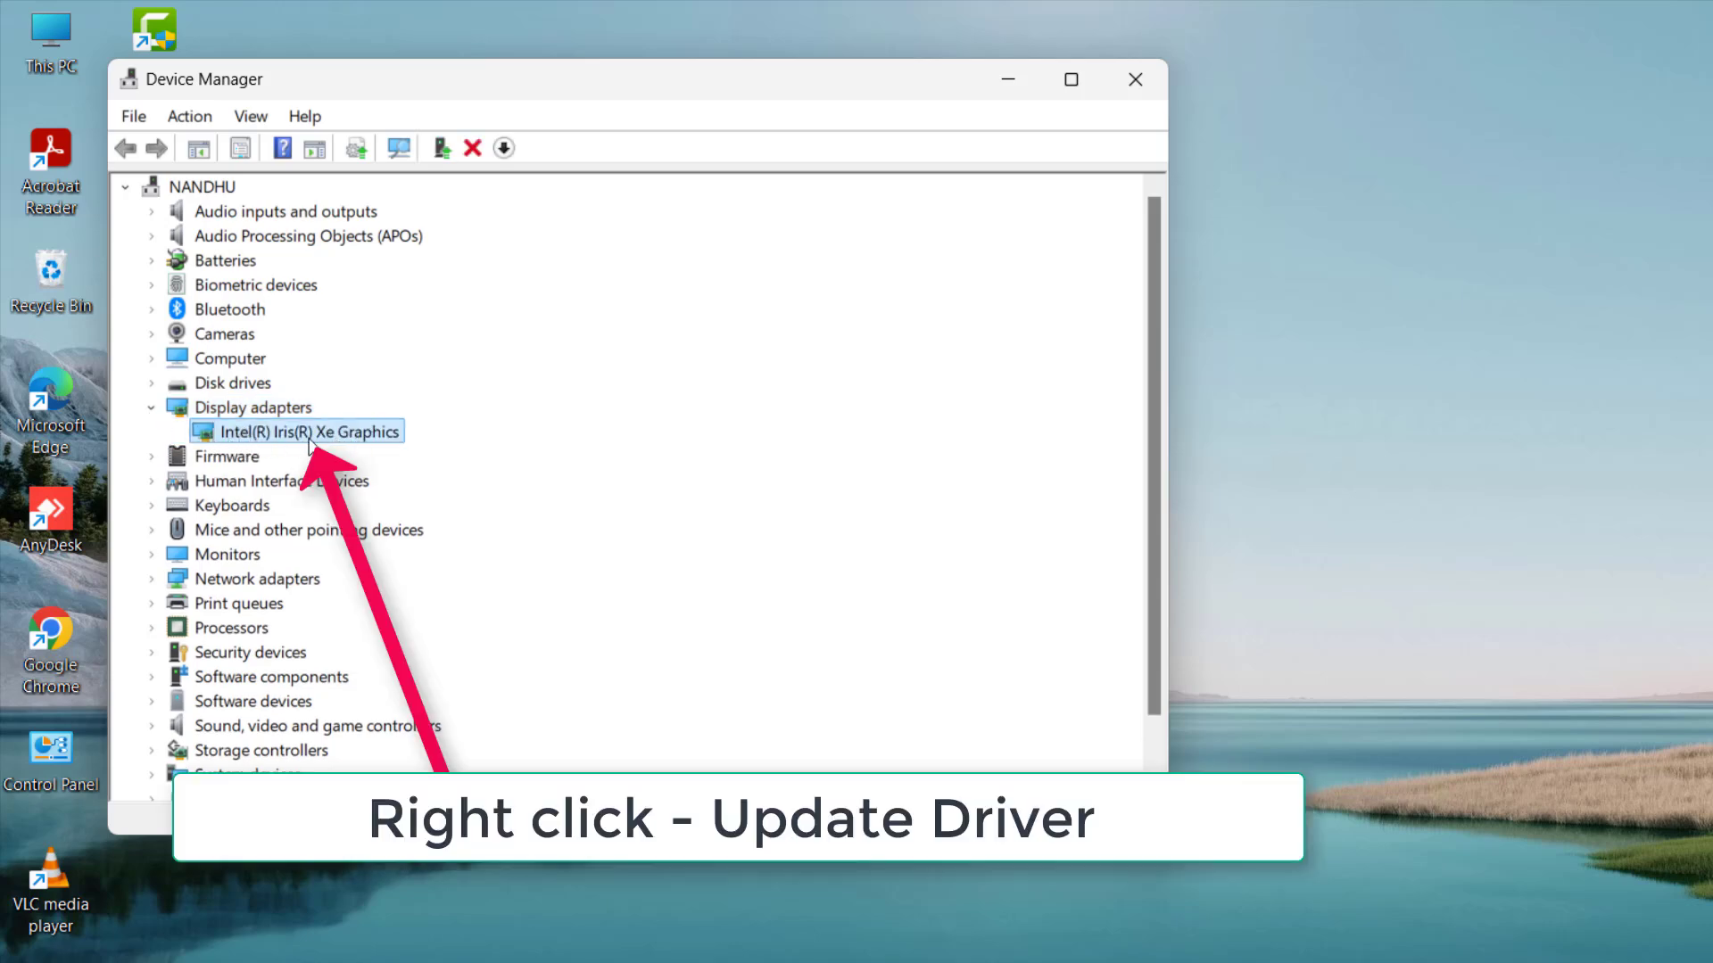
pyautogui.rightClick(378, 433)
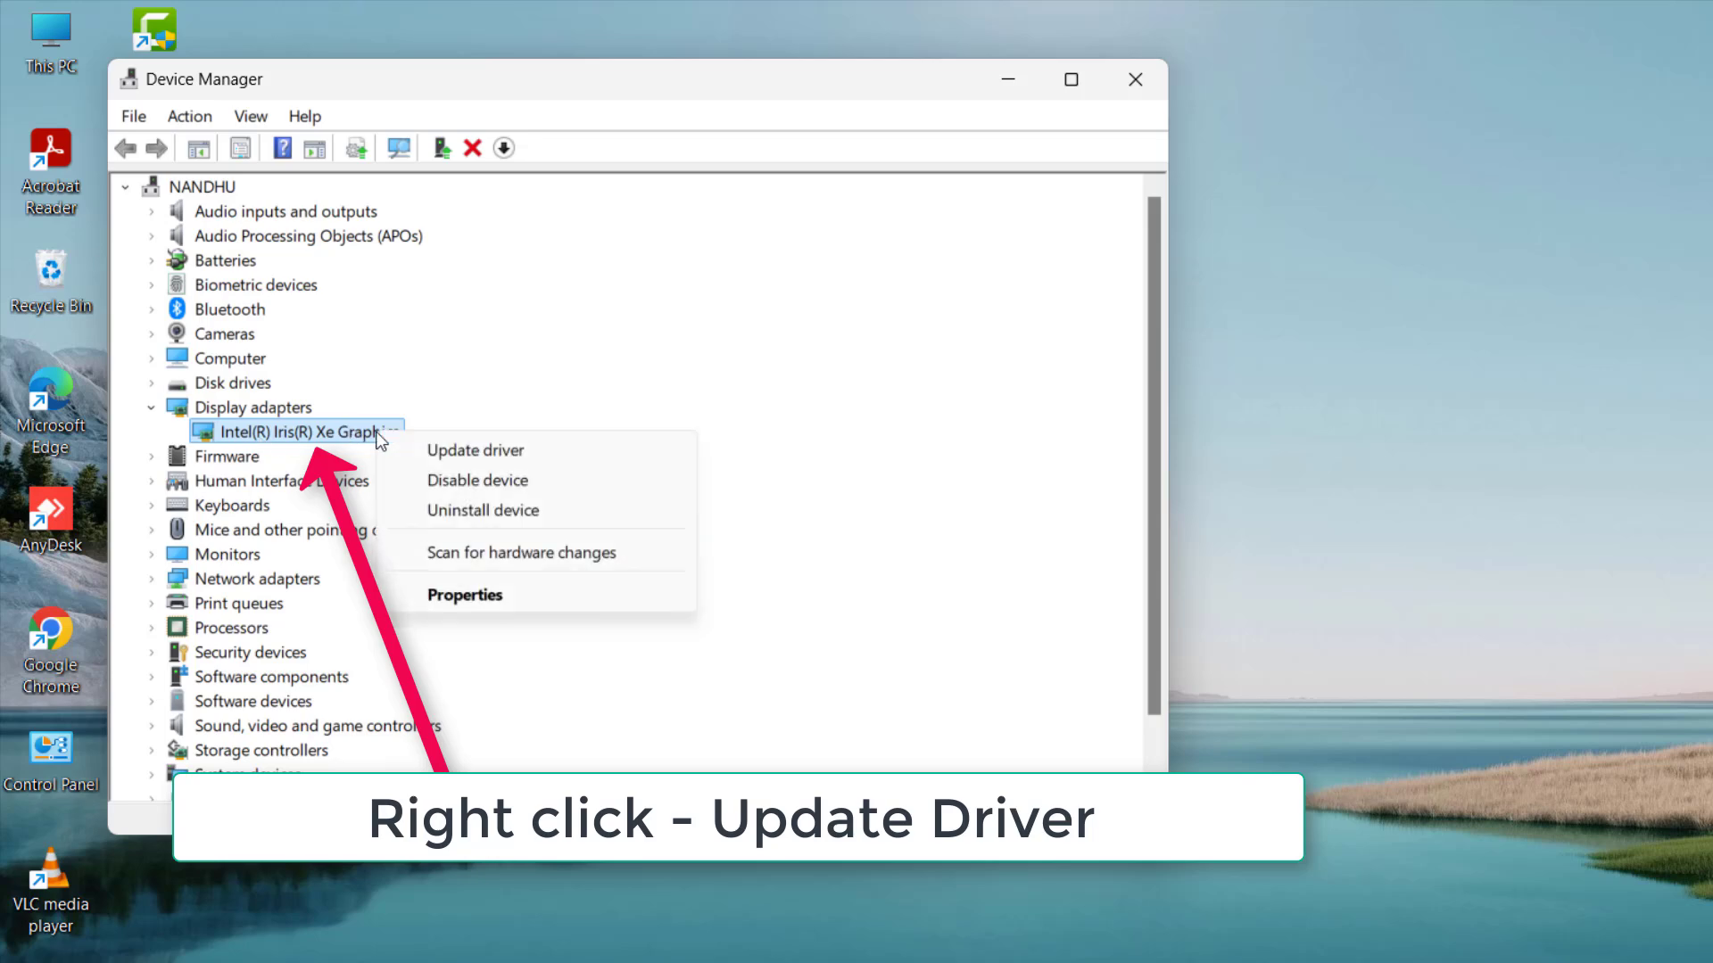
pyautogui.click(455, 451)
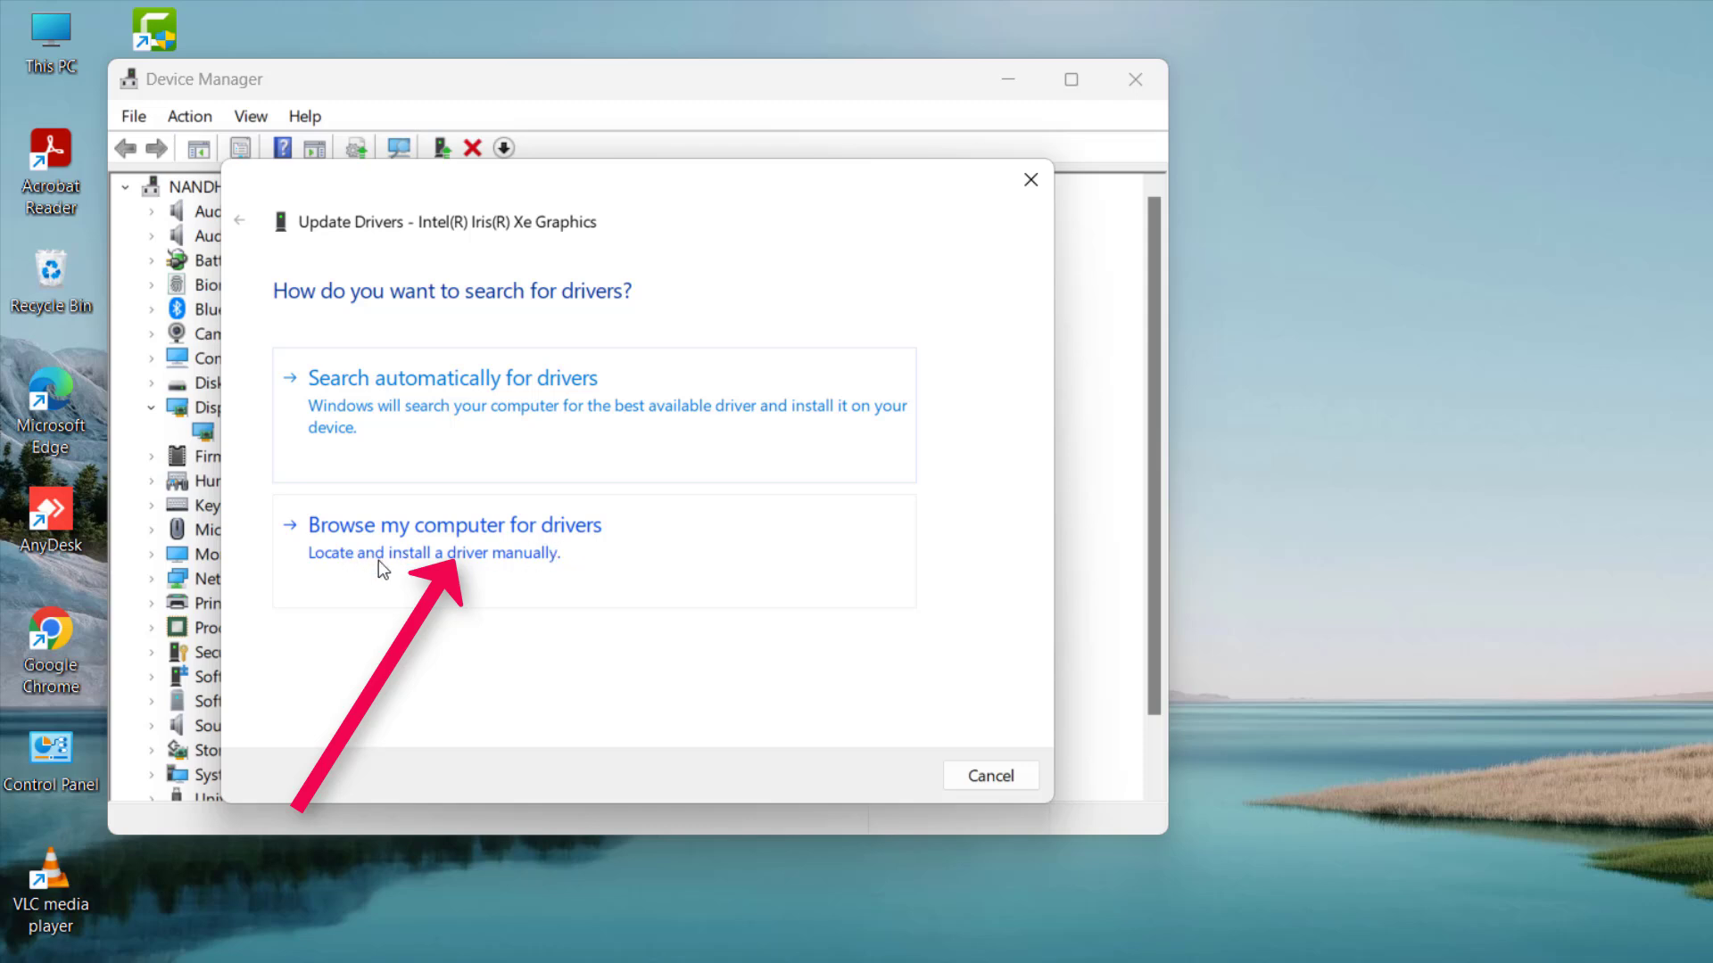
pyautogui.click(497, 539)
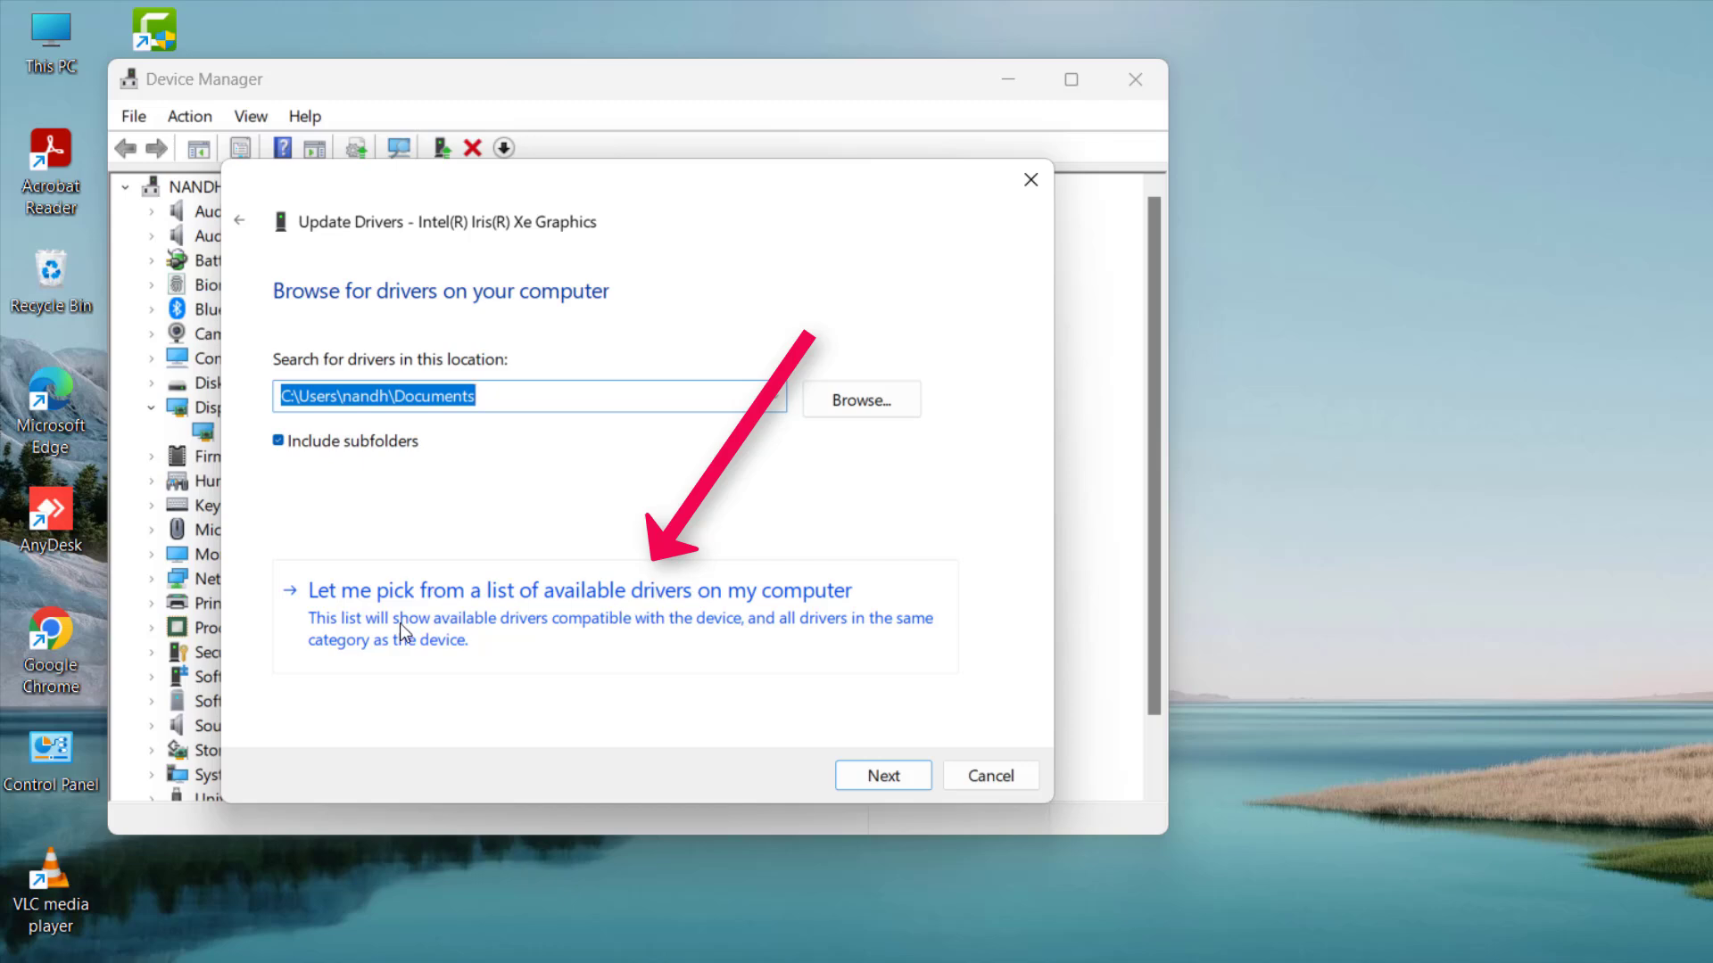
pyautogui.click(608, 607)
pyautogui.click(322, 536)
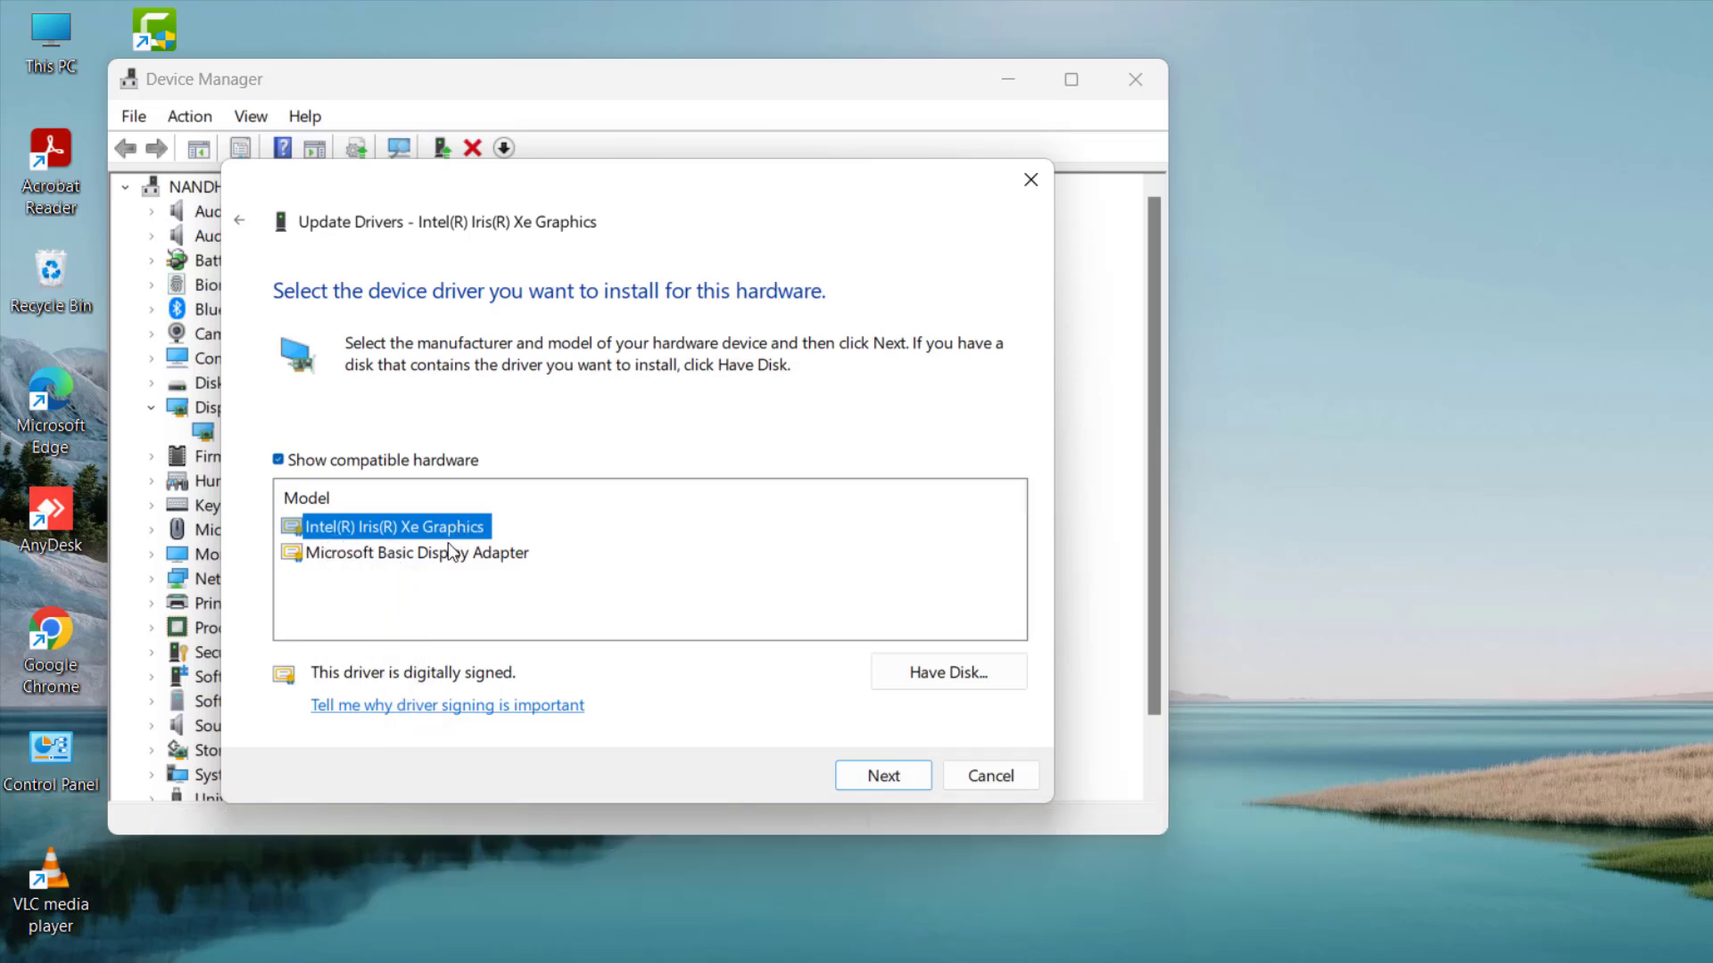
pyautogui.click(926, 775)
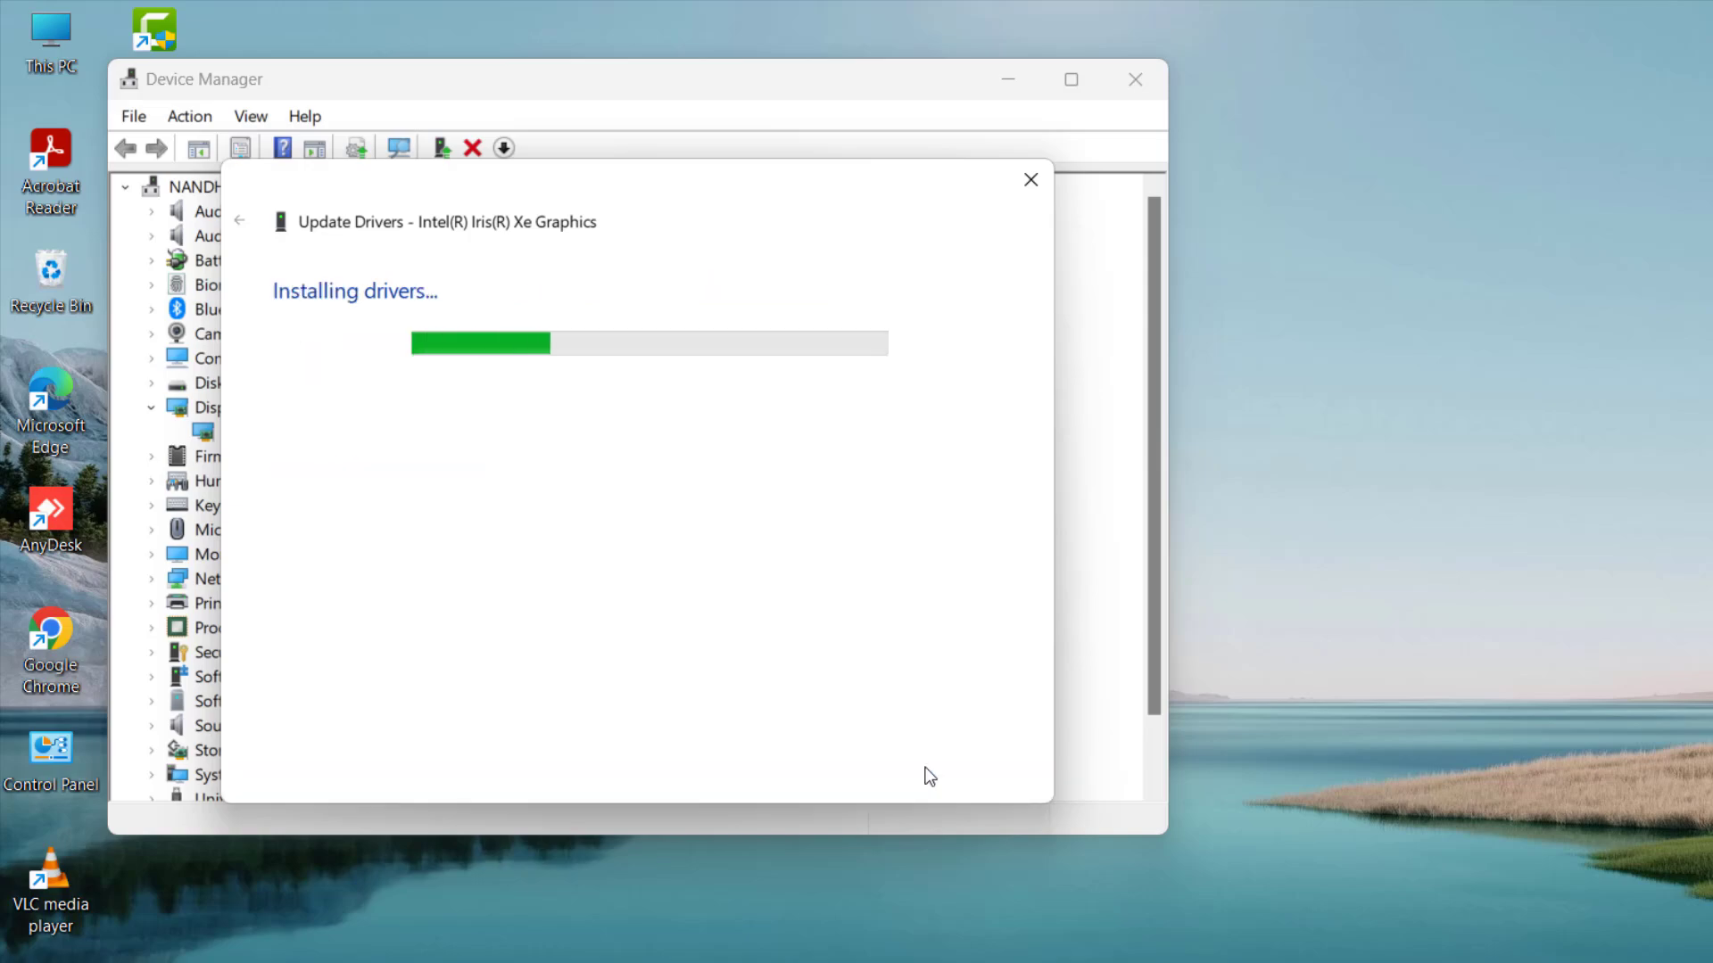